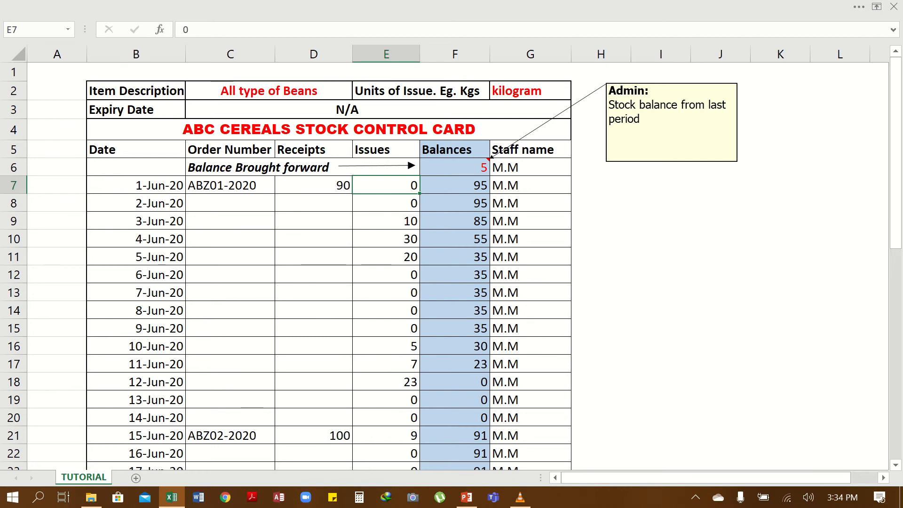
- Look over the card's 13-Jun-20 issues and 12-Jun-20 staff entries, then park on an empty cell
{"action": "scroll", "coordinate": [451, 265], "scroll_direction": "down", "scroll_amount": 5}
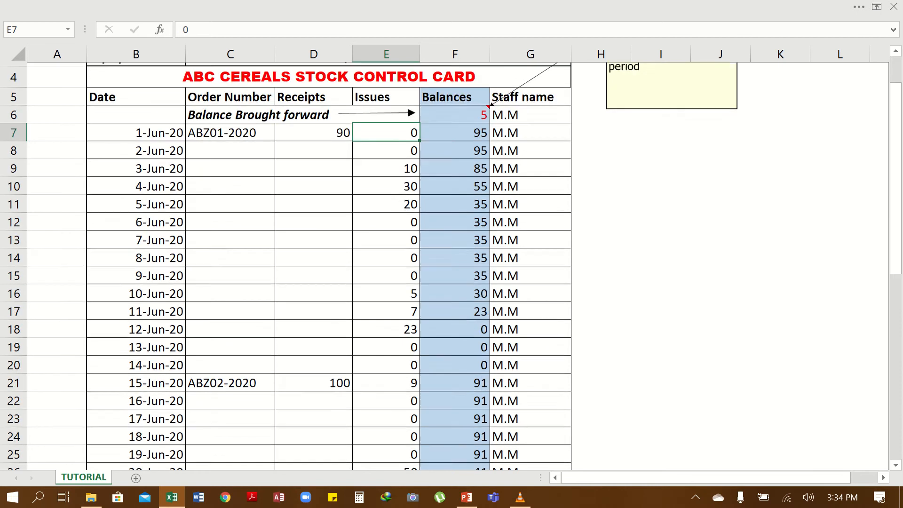
{"action": "scroll", "coordinate": [451, 266], "scroll_direction": "down", "scroll_amount": 4}
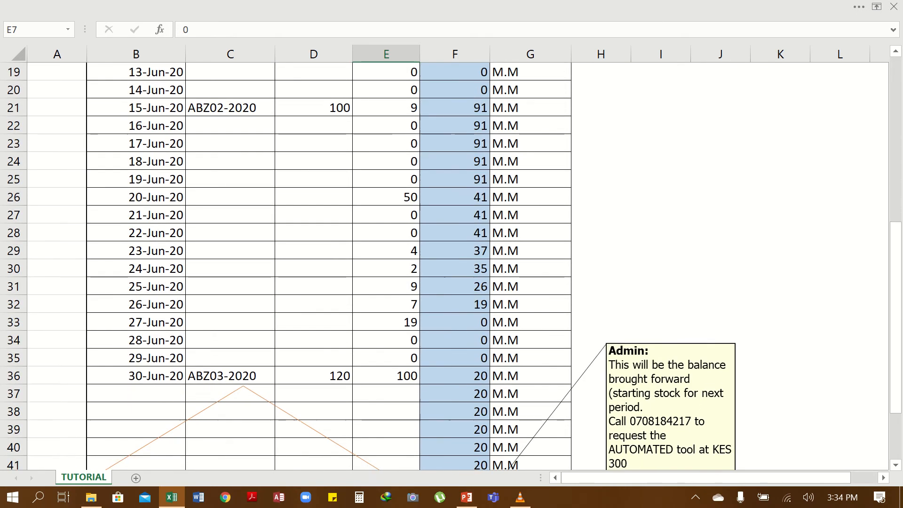
{"action": "scroll", "coordinate": [452, 266], "scroll_direction": "up", "scroll_amount": 9}
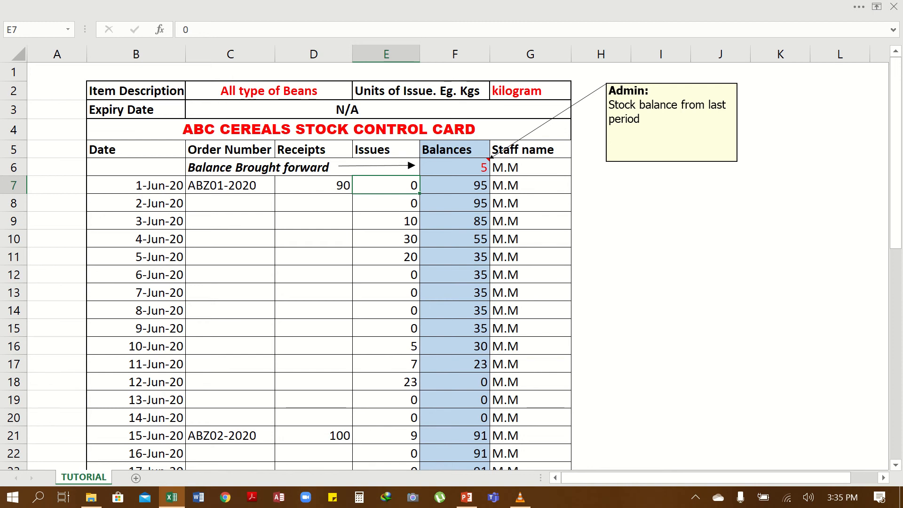
{"action": "scroll", "coordinate": [451, 263], "scroll_direction": "down", "scroll_amount": 2}
{"action": "scroll", "coordinate": [451, 263], "scroll_direction": "down", "scroll_amount": 7}
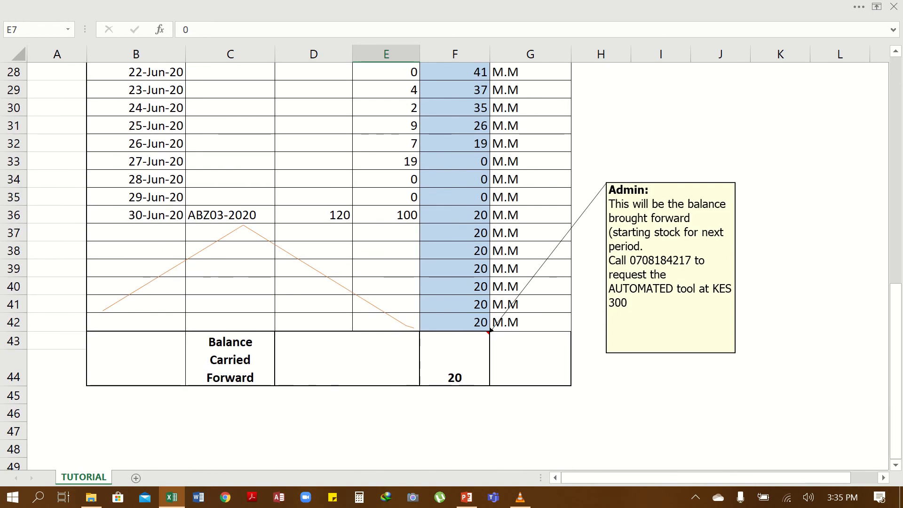
{"action": "scroll", "coordinate": [451, 263], "scroll_direction": "up", "scroll_amount": 4}
{"action": "scroll", "coordinate": [452, 263], "scroll_direction": "up", "scroll_amount": 5}
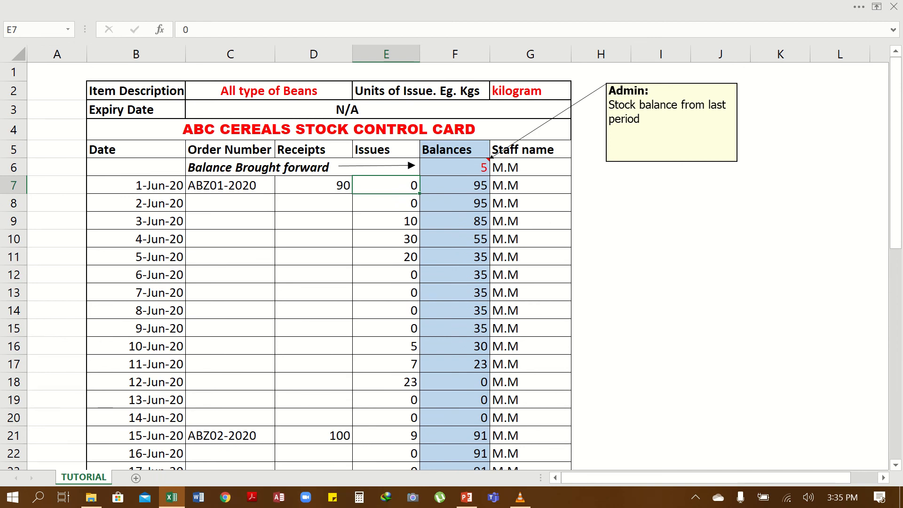
{"action": "left_click", "coordinate": [385, 400]}
{"action": "left_click", "coordinate": [530, 382]}
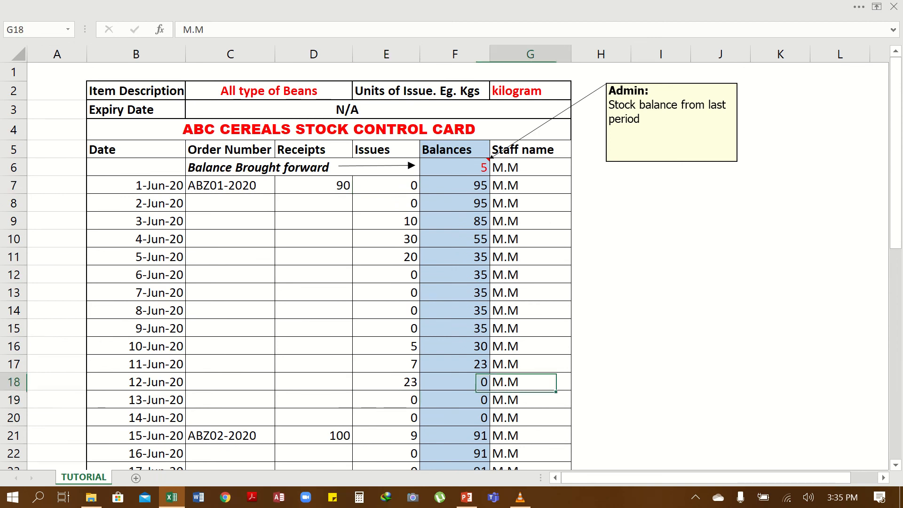
{"action": "left_click", "coordinate": [600, 381]}
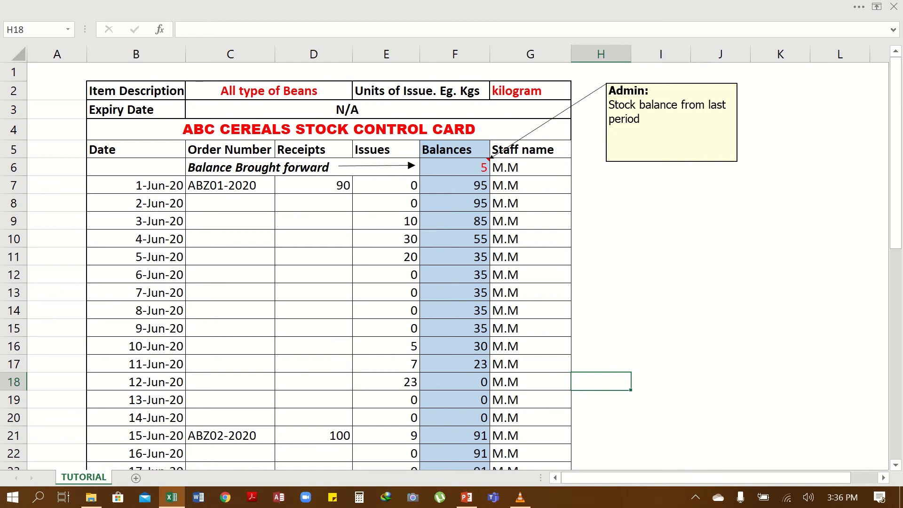
{"action": "left_click", "coordinate": [660, 382]}
{"action": "left_click", "coordinate": [720, 381]}
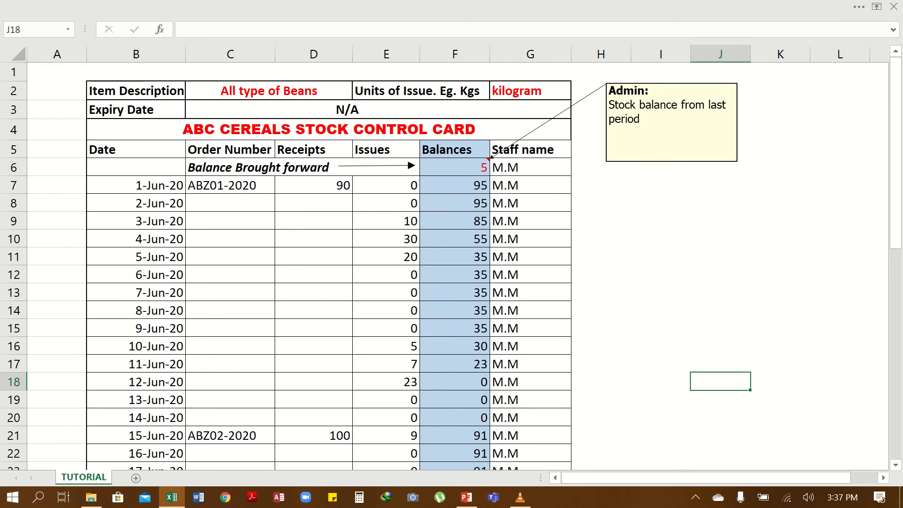
- Select the item description and expiry date block, then the ABC CEREALS STOCK CONTROL CARD title
{"action": "scroll", "coordinate": [329, 263], "scroll_direction": "down", "scroll_amount": 8}
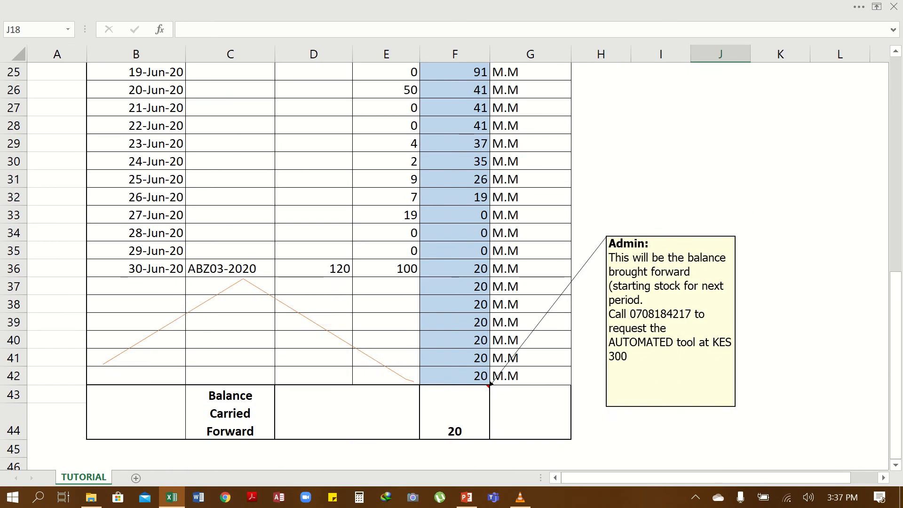
{"action": "scroll", "coordinate": [329, 263], "scroll_direction": "up", "scroll_amount": 8}
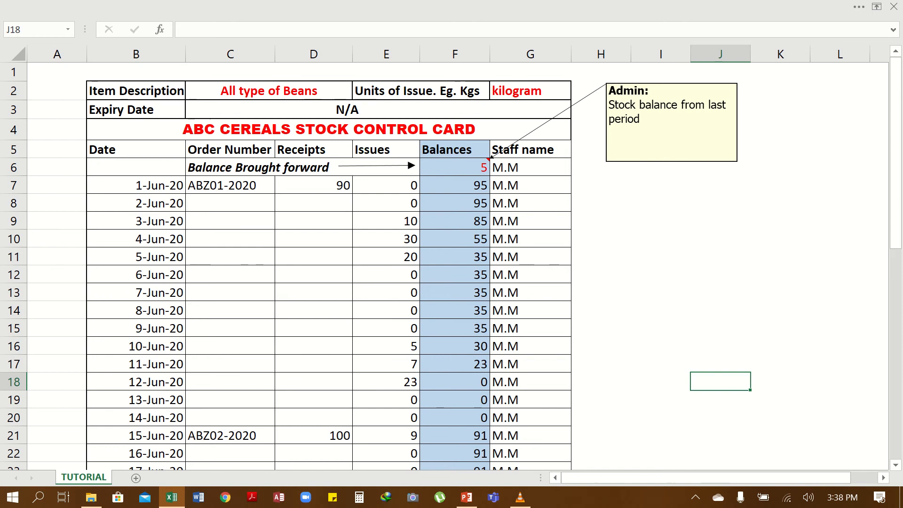
{"action": "scroll", "coordinate": [451, 263], "scroll_direction": "down", "scroll_amount": 2}
{"action": "scroll", "coordinate": [490, 384], "scroll_direction": "down", "scroll_amount": 6}
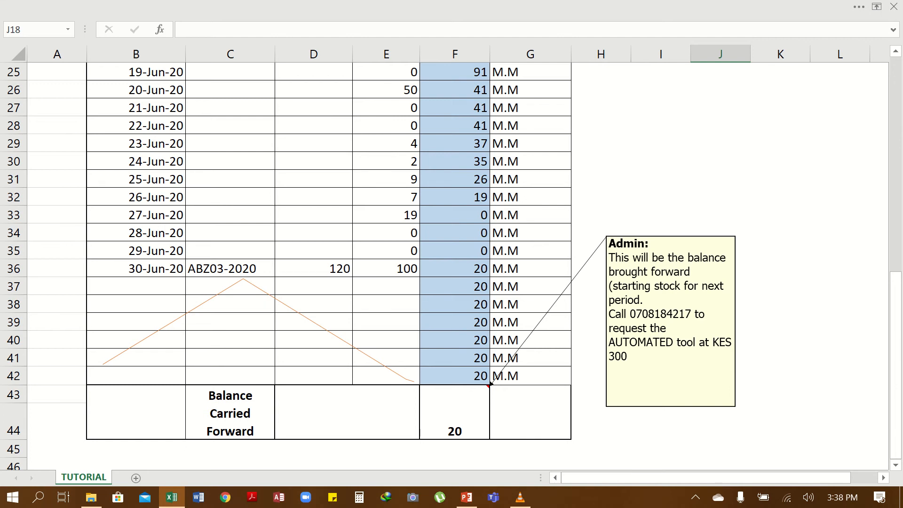
{"action": "scroll", "coordinate": [451, 263], "scroll_direction": "up", "scroll_amount": 4}
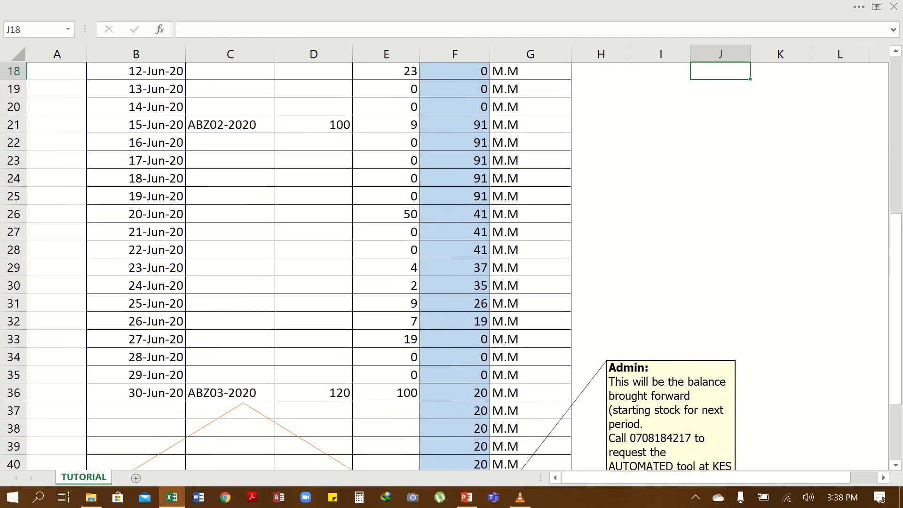
{"action": "scroll", "coordinate": [451, 264], "scroll_direction": "up", "scroll_amount": 4}
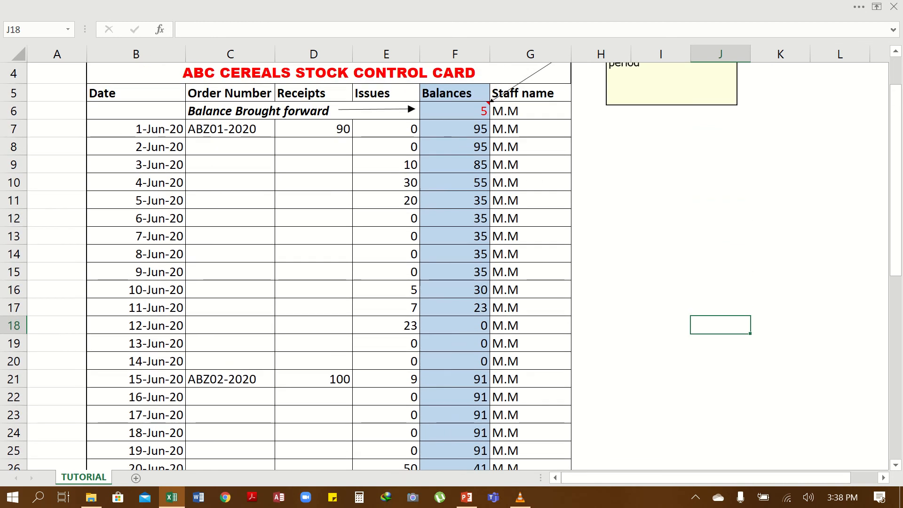
{"action": "scroll", "coordinate": [451, 263], "scroll_direction": "up", "scroll_amount": 1}
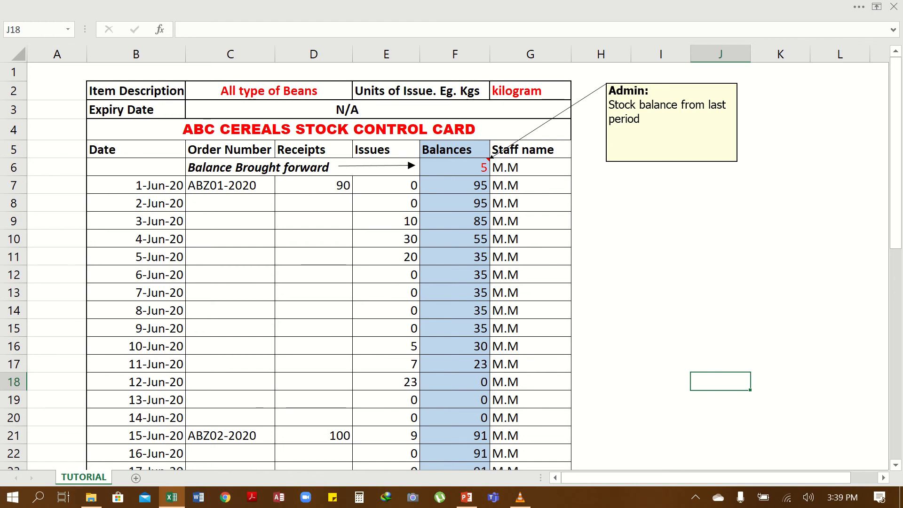
{"action": "left_click_drag", "start_coordinate": [137, 90], "coordinate": [530, 109]}
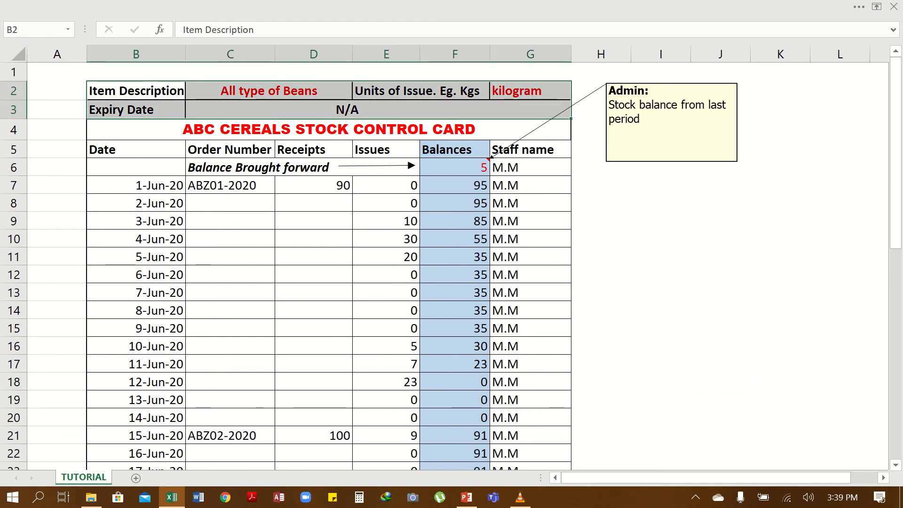
{"action": "left_click", "coordinate": [329, 129]}
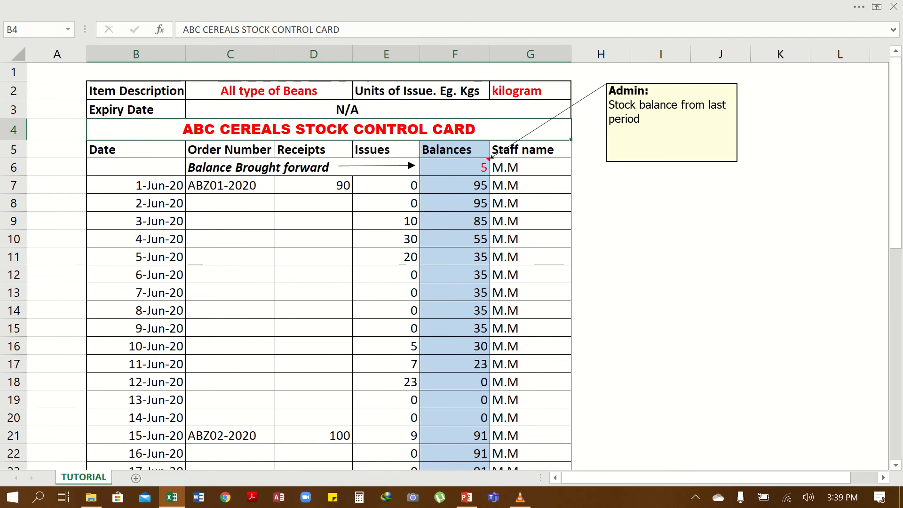
- Point out the Units of Issue heading, the expiry date N/A and the Receipts heading
{"action": "left_click", "coordinate": [454, 91]}
{"action": "key", "text": "Down"}
{"action": "key", "text": "Down"}
{"action": "key", "text": "Down"}
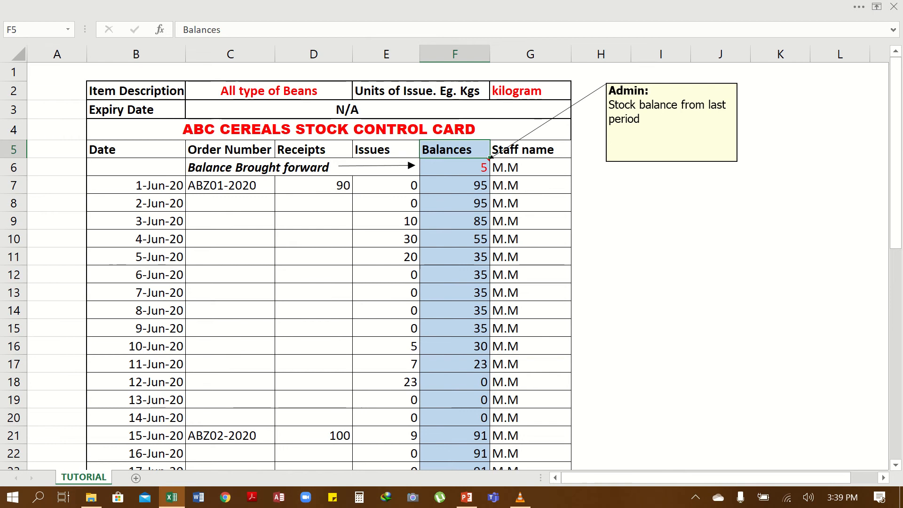
{"action": "left_click", "coordinate": [386, 90]}
{"action": "left_click_drag", "start_coordinate": [419, 90], "coordinate": [466, 91]}
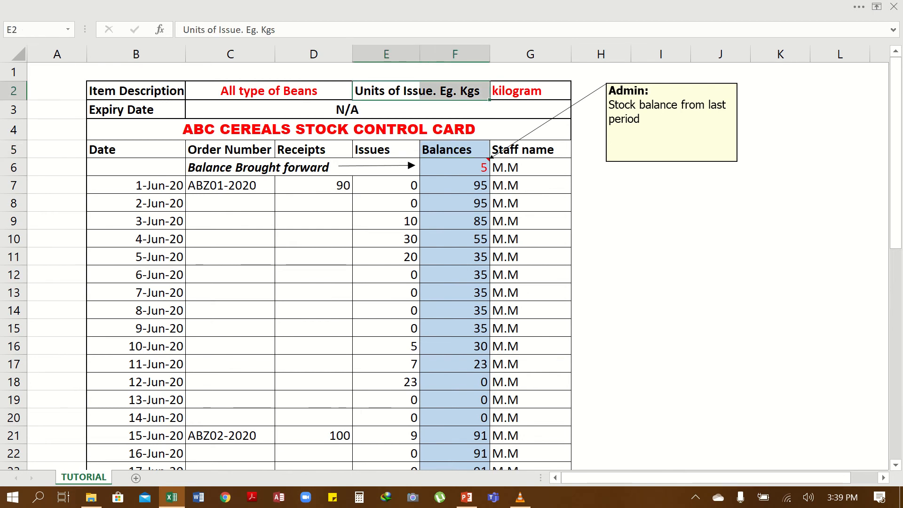
{"action": "left_click", "coordinate": [347, 109]}
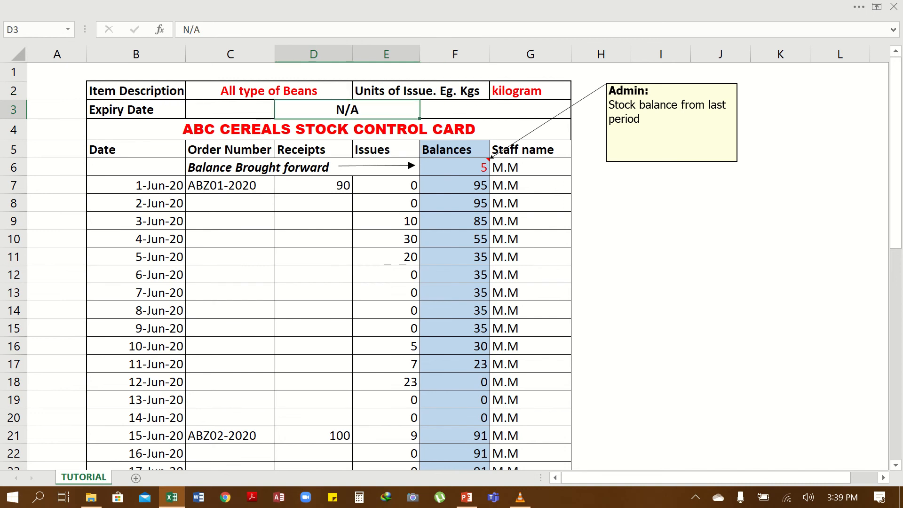
{"action": "left_click", "coordinate": [314, 149]}
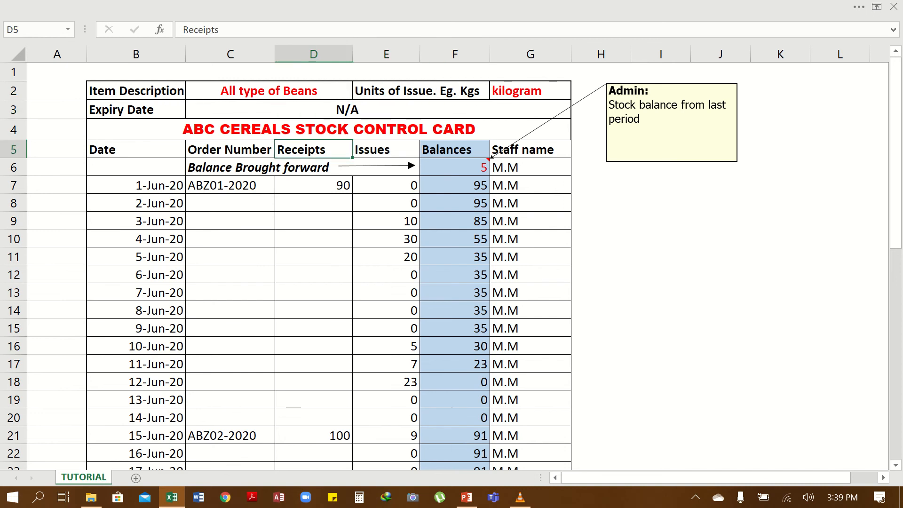
{"action": "left_click", "coordinate": [347, 110]}
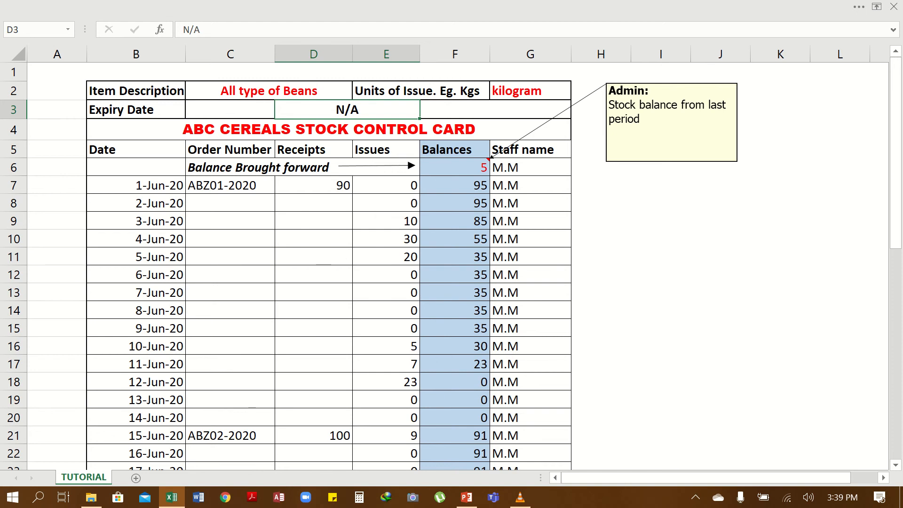
{"action": "left_click", "coordinate": [328, 129]}
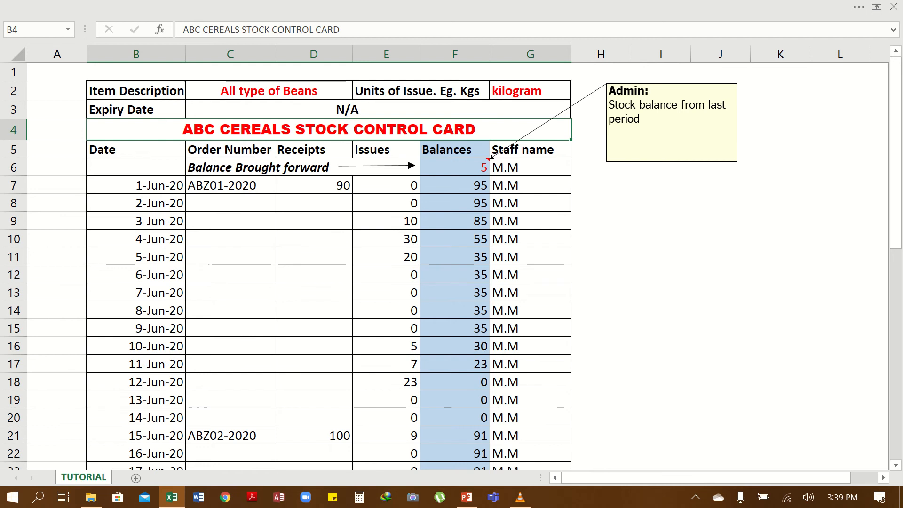
- Walk through the column headings Date, Order Number, Receipts, Issues and Balances
{"action": "left_click", "coordinate": [136, 150]}
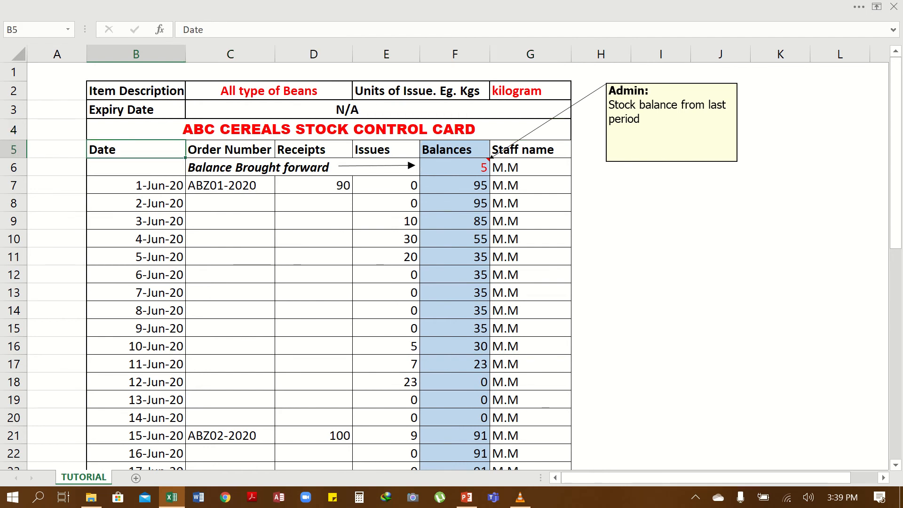
{"action": "left_click", "coordinate": [230, 149]}
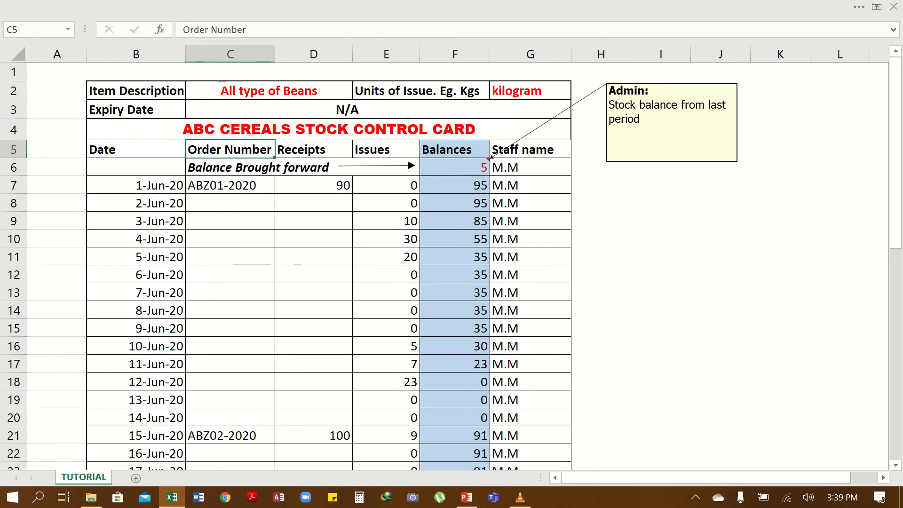
{"action": "left_click", "coordinate": [314, 150]}
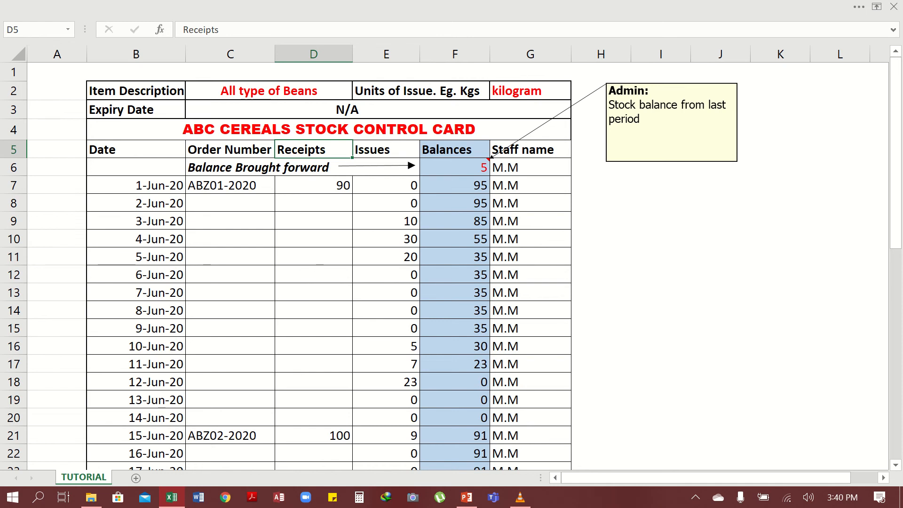
{"action": "left_click", "coordinate": [386, 150]}
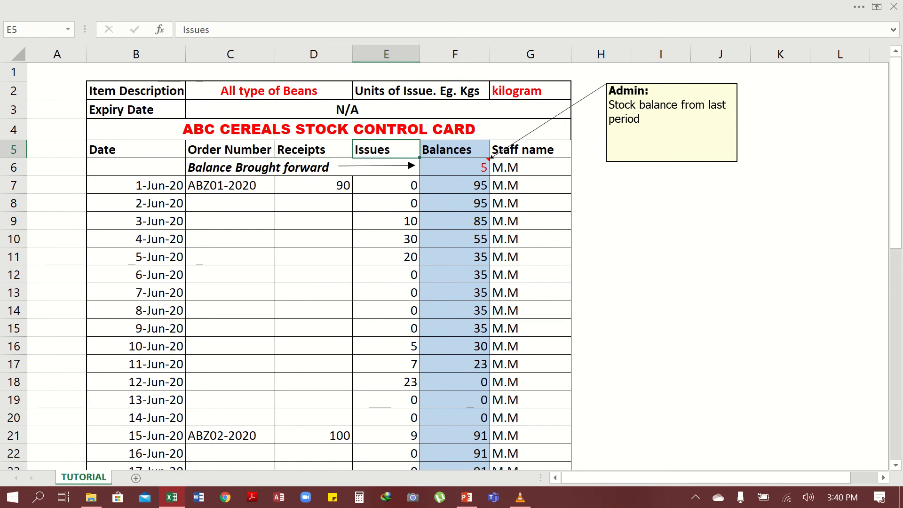
{"action": "left_click", "coordinate": [455, 149]}
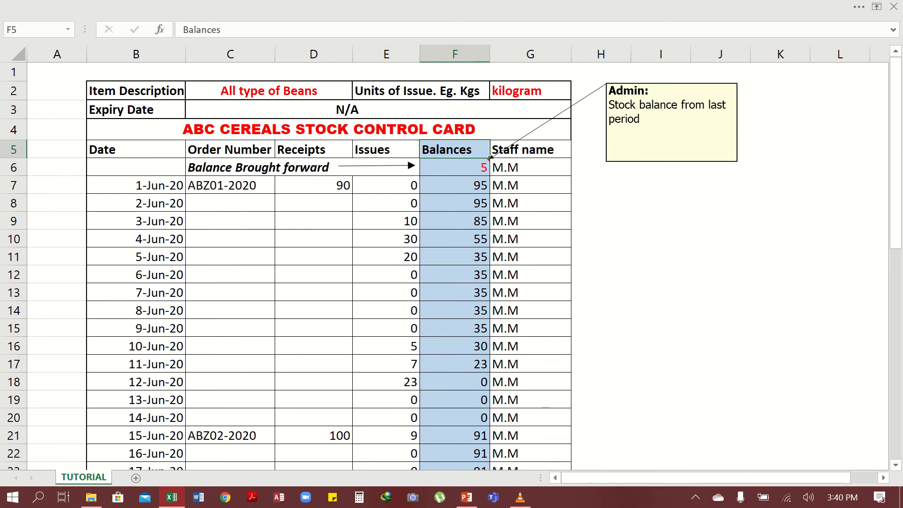
{"action": "left_click", "coordinate": [313, 149]}
{"action": "left_click", "coordinate": [386, 150]}
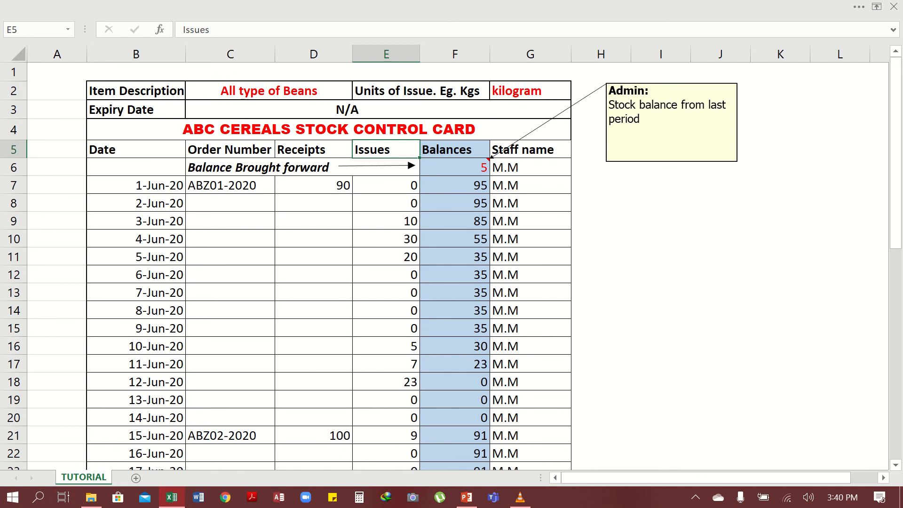
{"action": "left_click", "coordinate": [455, 150]}
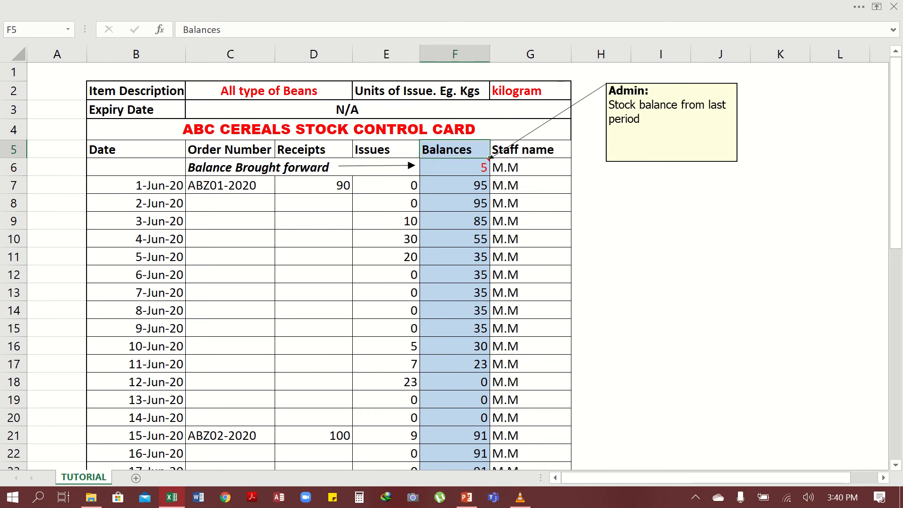
- Inspect the Balances column's IF formula, the brought-forward balance of 5 and the staff initials
{"action": "left_click", "coordinate": [454, 54]}
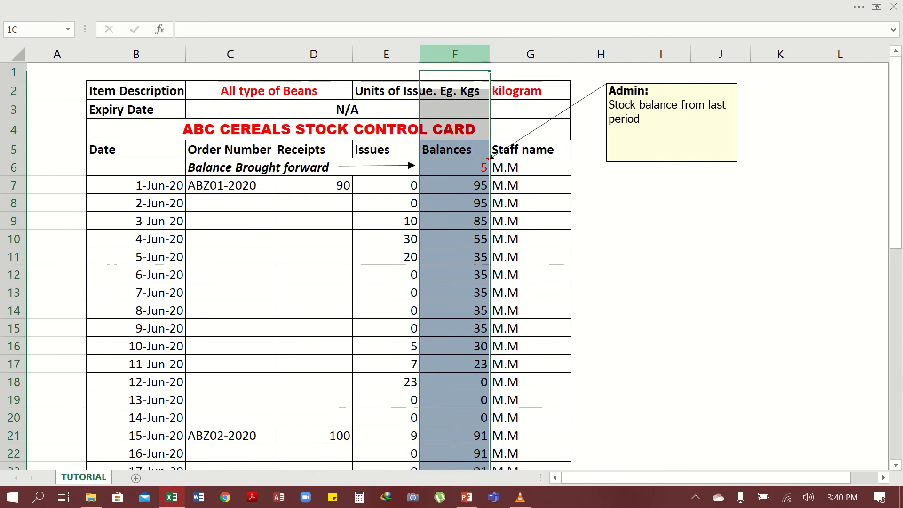
{"action": "left_click", "coordinate": [455, 257]}
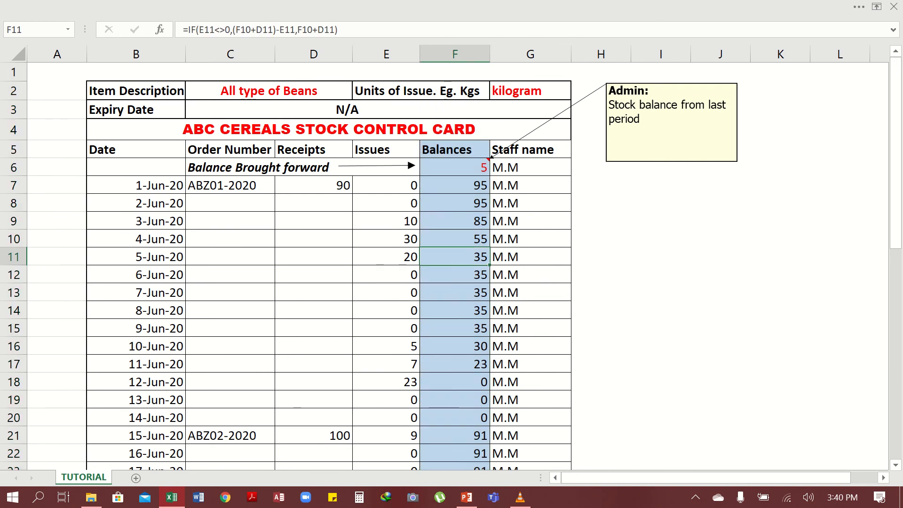
{"action": "left_click", "coordinate": [454, 167]}
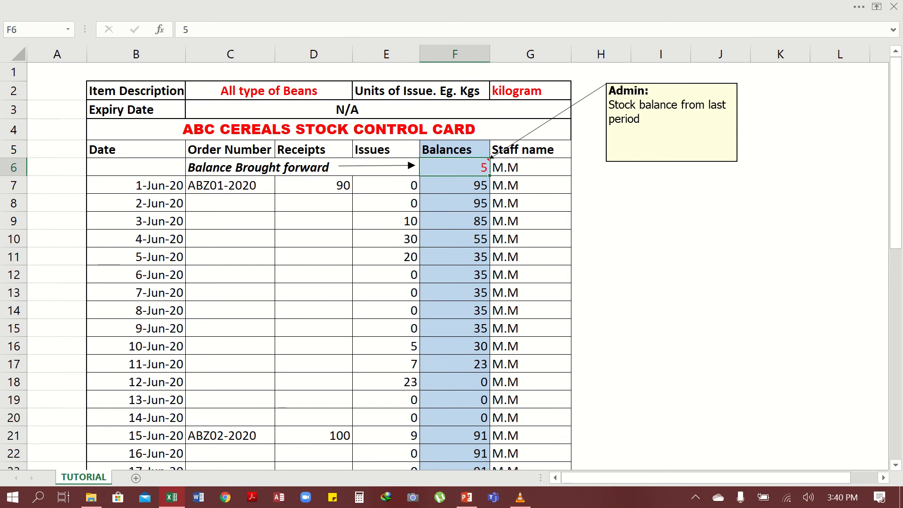
{"action": "left_click", "coordinate": [530, 150]}
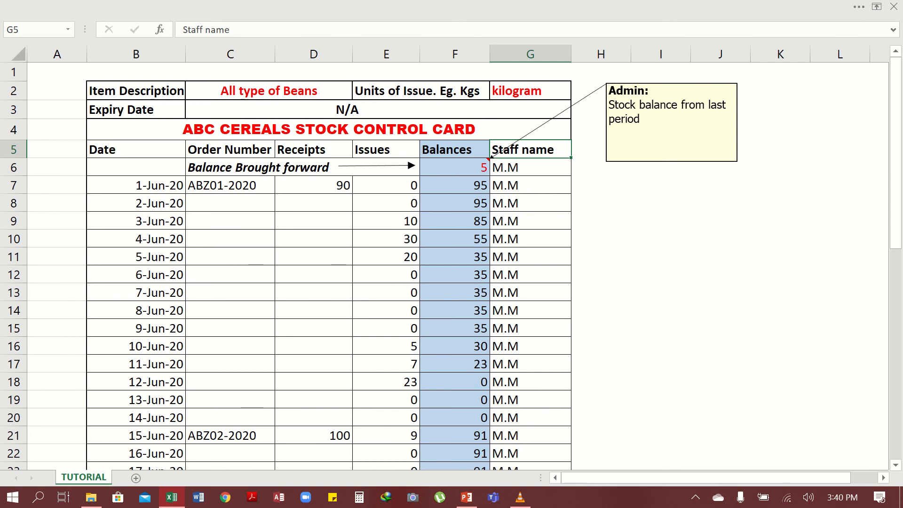
{"action": "left_click", "coordinate": [530, 168]}
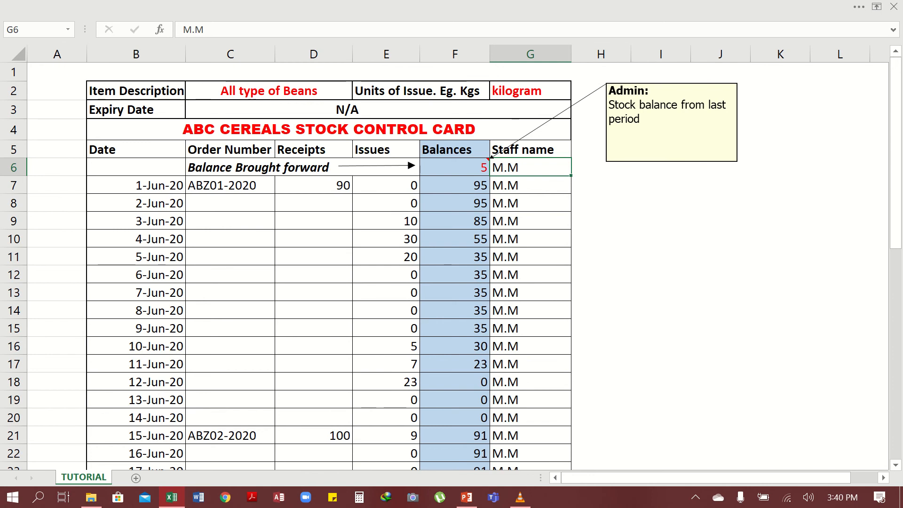
- Select the June dates in column B, from 1-Jun-20 down to 30-Jun-20
{"action": "left_click", "coordinate": [136, 185]}
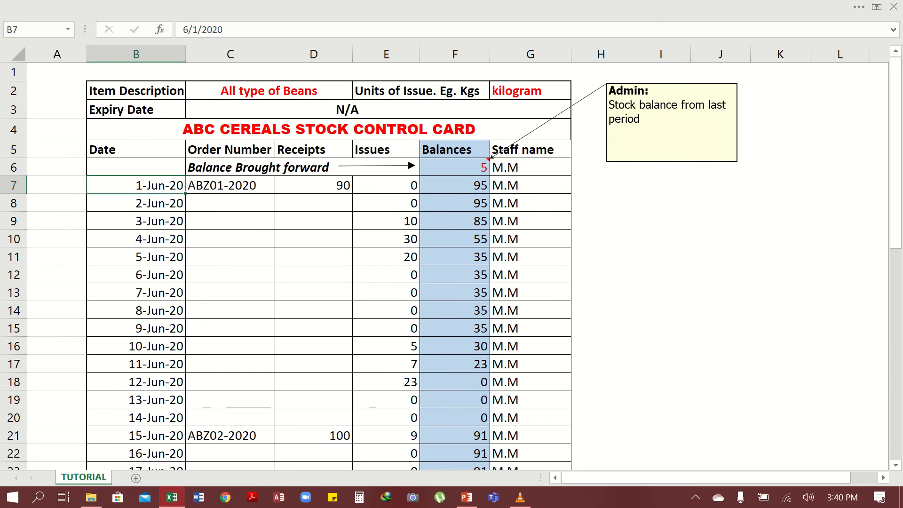
{"action": "left_click_drag", "start_coordinate": [136, 185], "coordinate": [141, 362]}
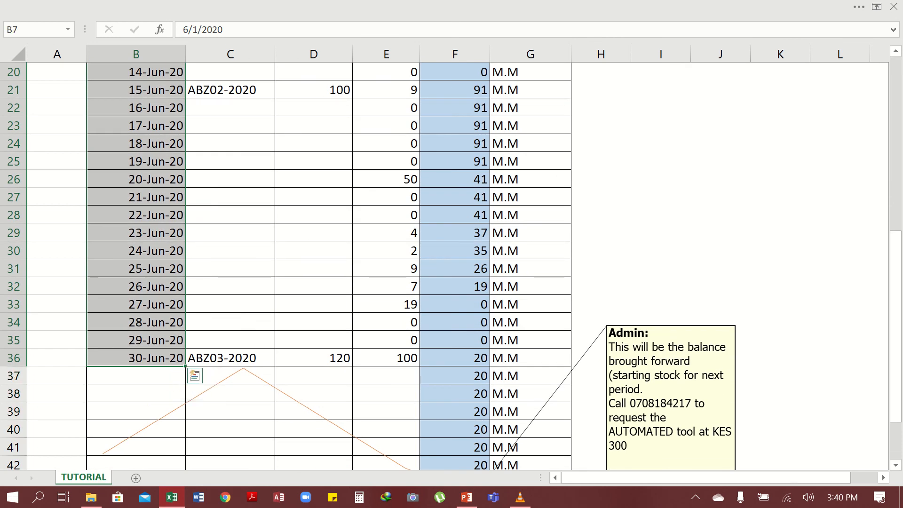
{"action": "scroll", "coordinate": [141, 362], "scroll_direction": "up", "scroll_amount": 2}
{"action": "scroll", "coordinate": [450, 264], "scroll_direction": "up", "scroll_amount": 4}
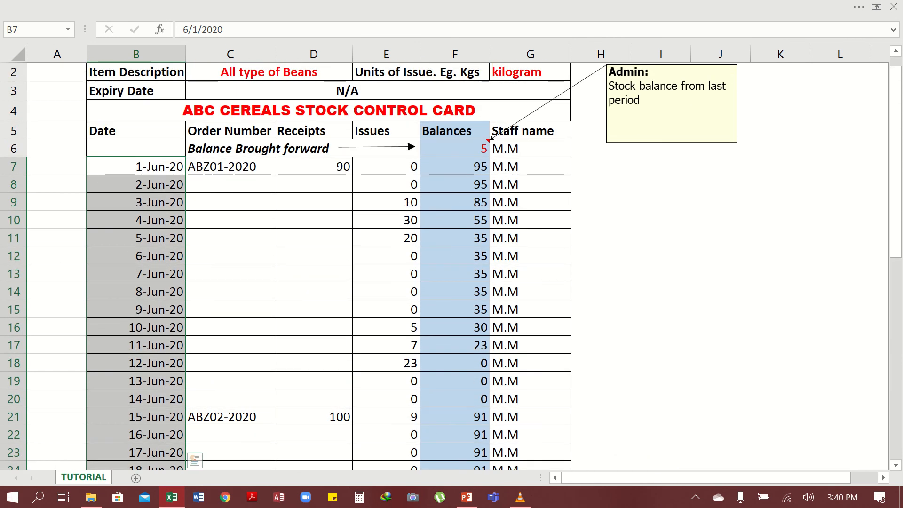
{"action": "left_click", "coordinate": [136, 274]}
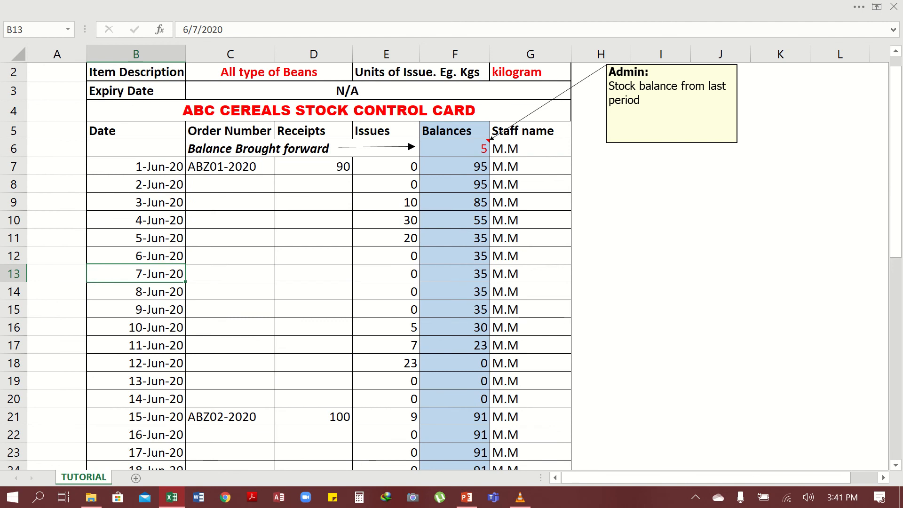
{"action": "left_click", "coordinate": [137, 166]}
{"action": "key", "text": "ctrl+Down"}
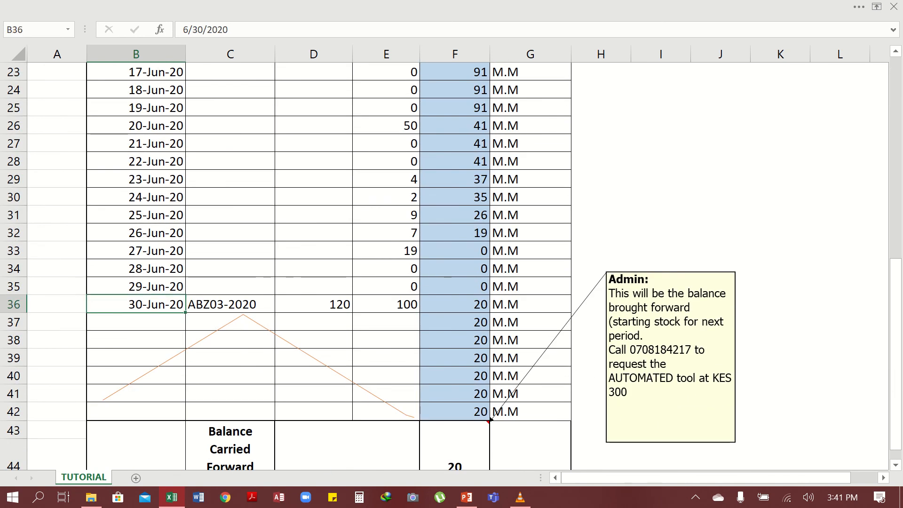
{"action": "scroll", "coordinate": [451, 267], "scroll_direction": "up", "scroll_amount": 6}
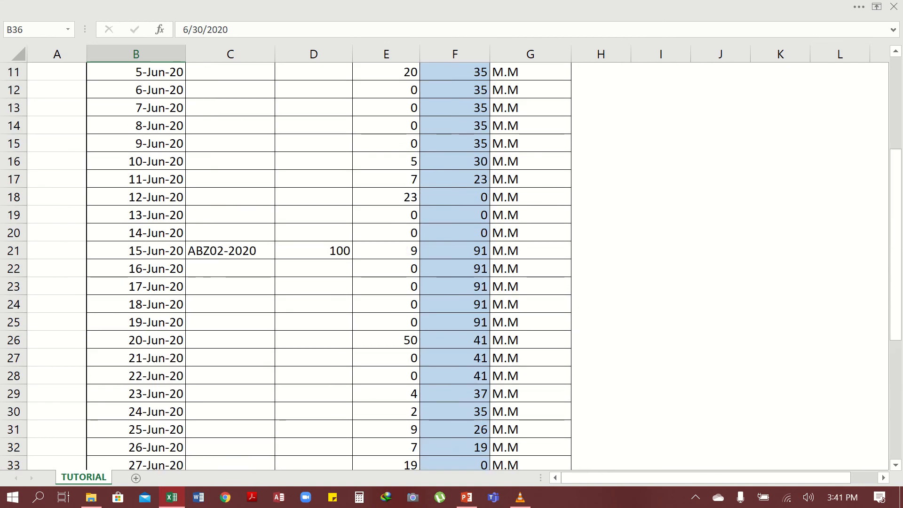
{"action": "scroll", "coordinate": [451, 266], "scroll_direction": "up", "scroll_amount": 1}
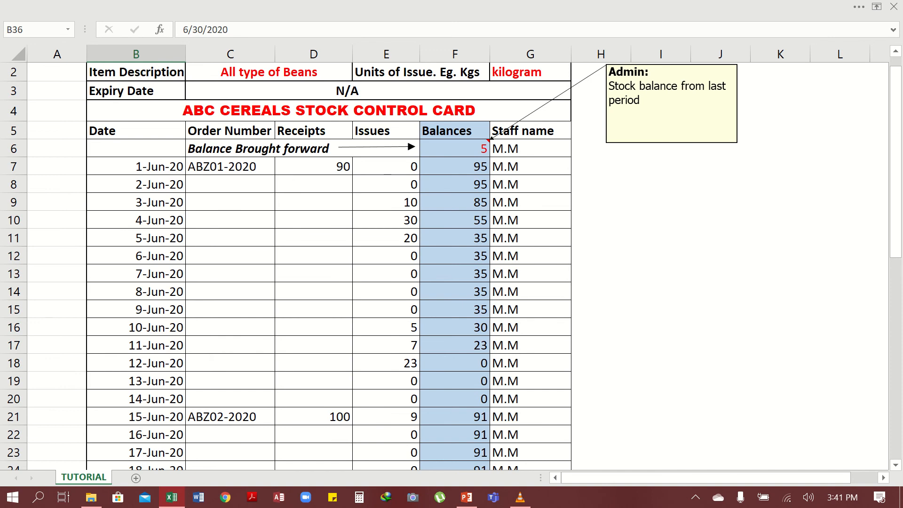
- Step through the order numbers ABZ01-2020 and ABZ02-2020, returning to the first date in B7
{"action": "left_click", "coordinate": [230, 167]}
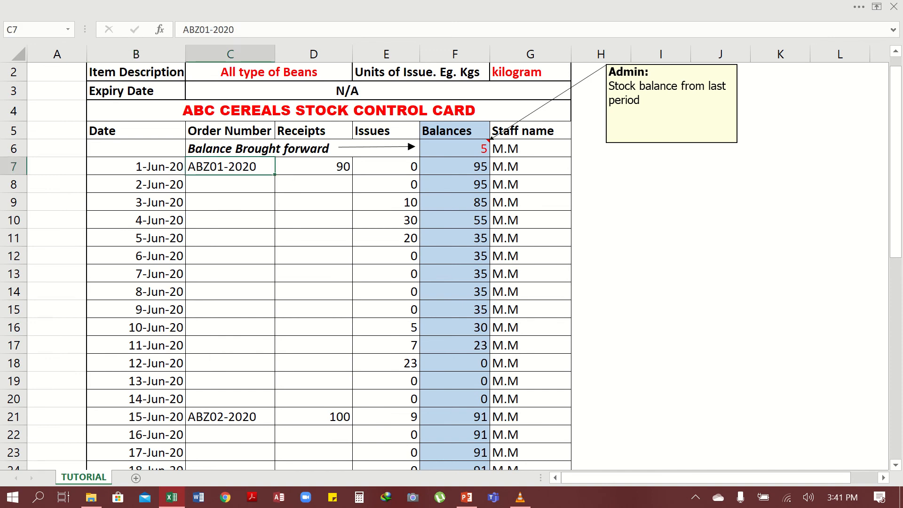
{"action": "scroll", "coordinate": [451, 267], "scroll_direction": "down", "scroll_amount": 4}
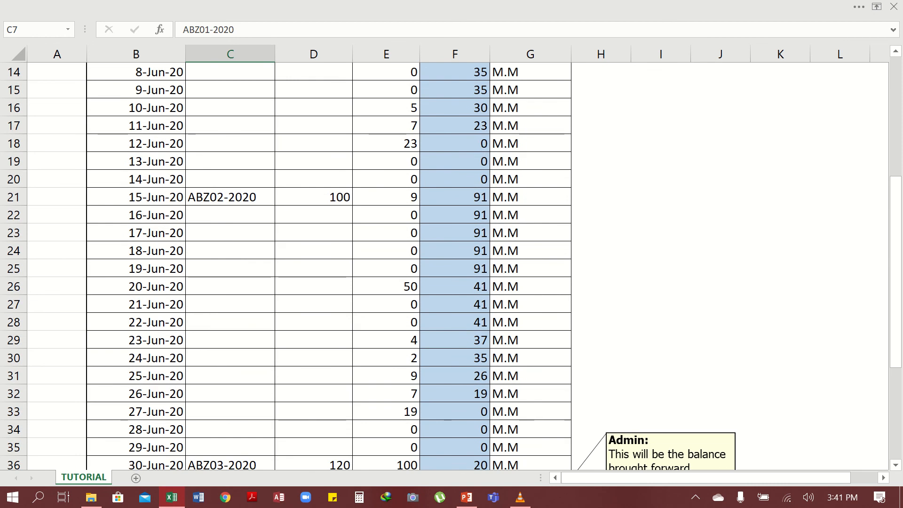
{"action": "key", "text": "ctrl+Down"}
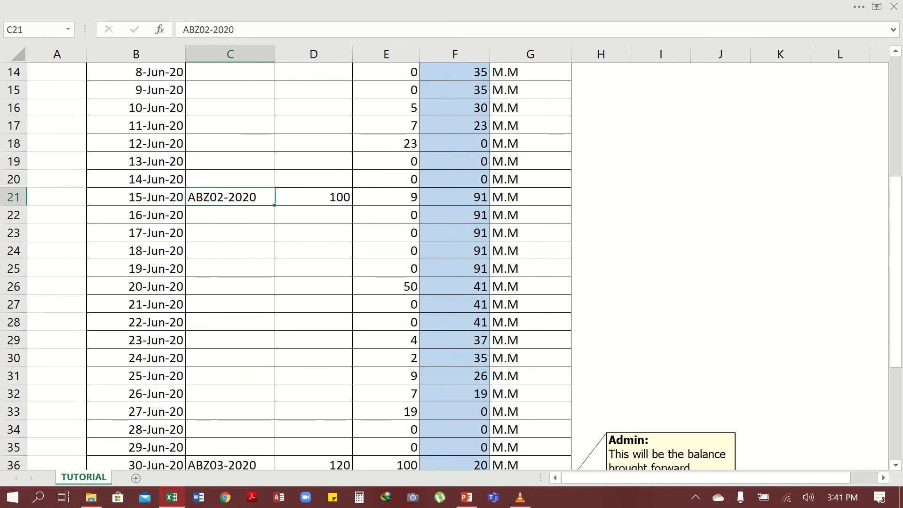
{"action": "scroll", "coordinate": [451, 266], "scroll_direction": "down", "scroll_amount": 4}
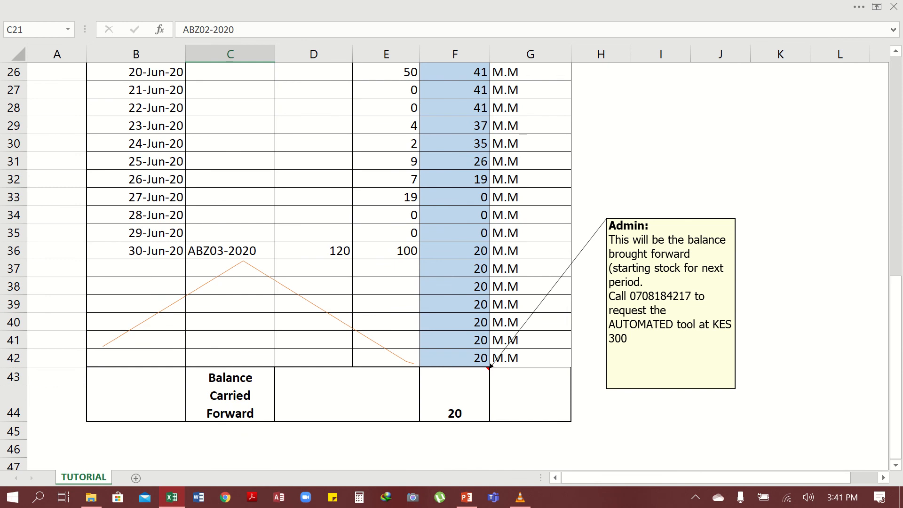
{"action": "scroll", "coordinate": [451, 267], "scroll_direction": "up", "scroll_amount": 8}
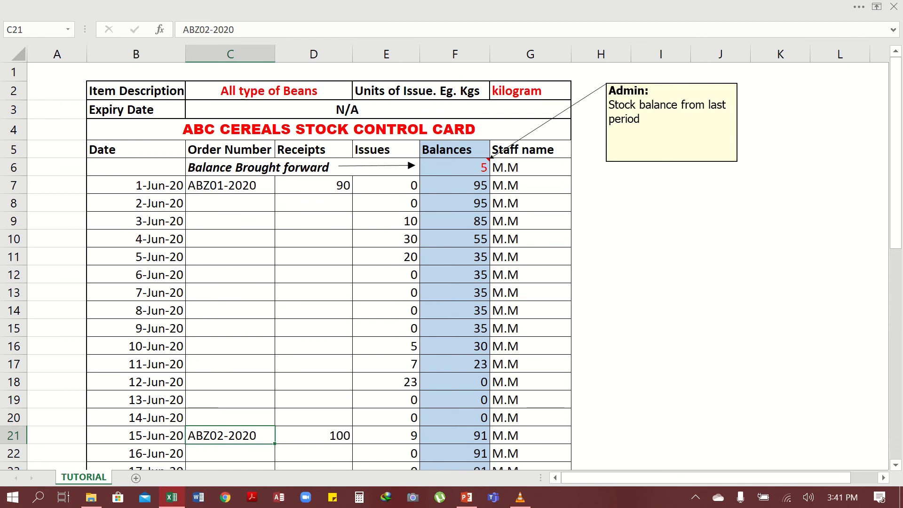
{"action": "left_click", "coordinate": [135, 185]}
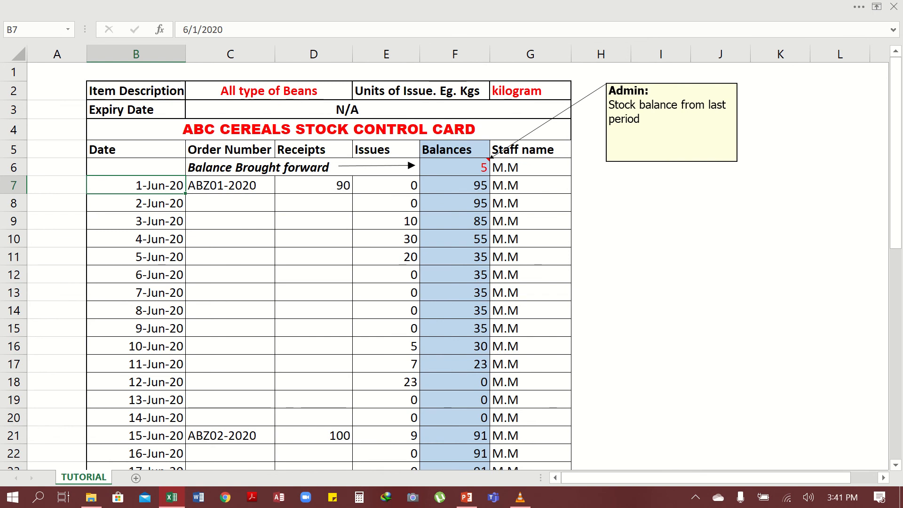
- Edit the Balance Brought forward label text
{"action": "left_click", "coordinate": [303, 167]}
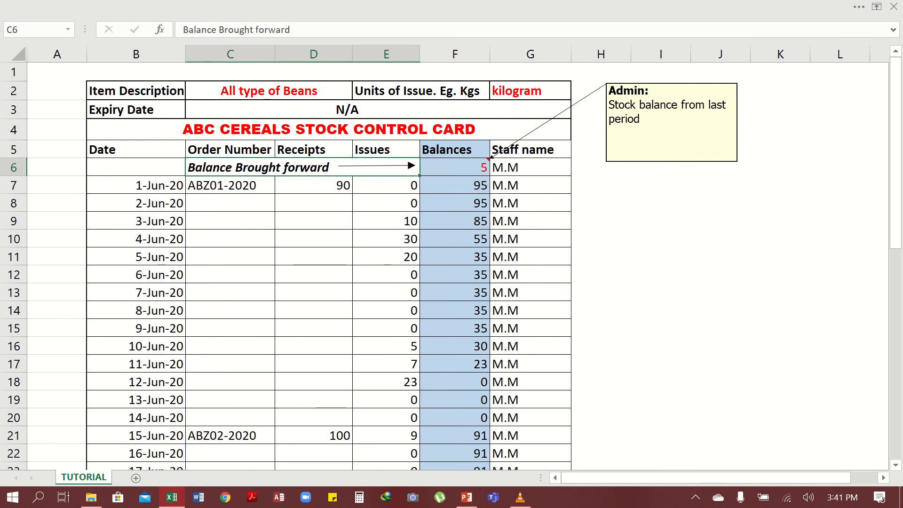
{"action": "double_click", "coordinate": [301, 30]}
{"action": "left_click", "coordinate": [301, 29]}
{"action": "key", "text": "Tab"}
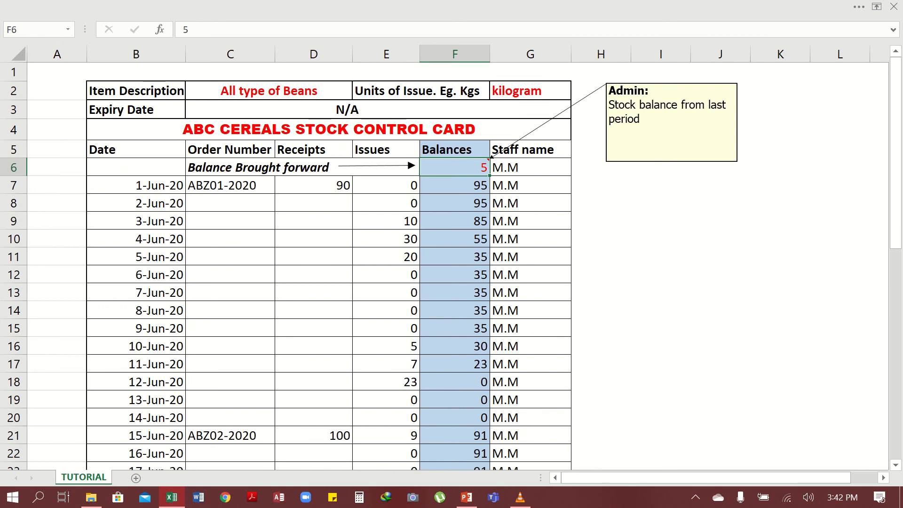
- Trace the 1-Jun-20 balance formula against the brought-forward 5, receipt of 90 and issue of 0
{"action": "left_click", "coordinate": [530, 91]}
{"action": "left_click", "coordinate": [455, 185]}
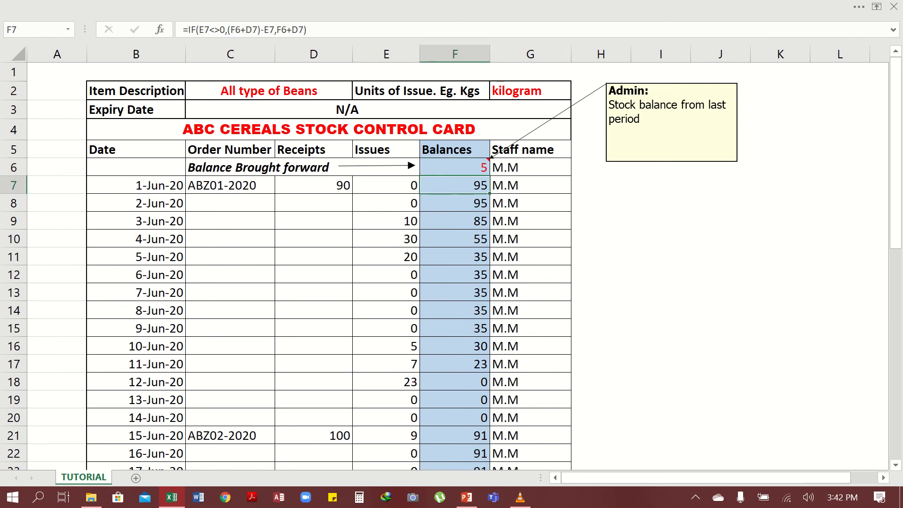
{"action": "left_click", "coordinate": [229, 185]}
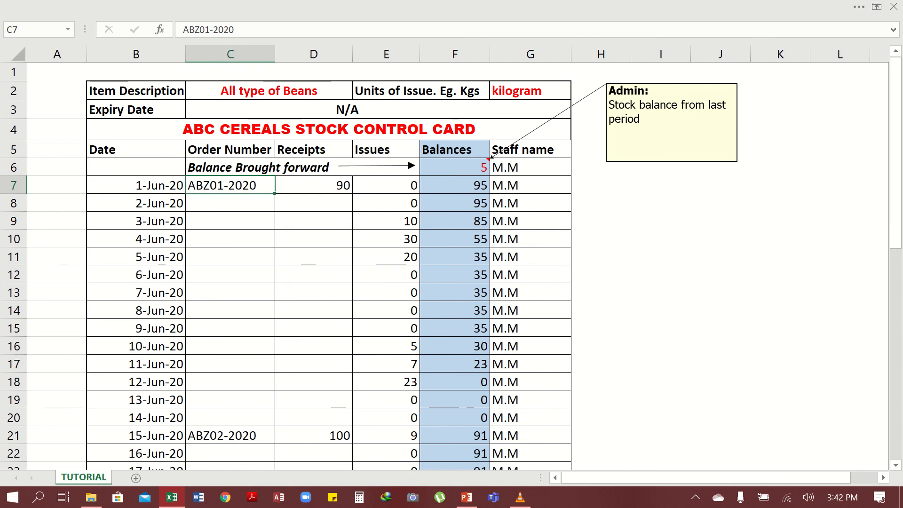
{"action": "left_click", "coordinate": [314, 185]}
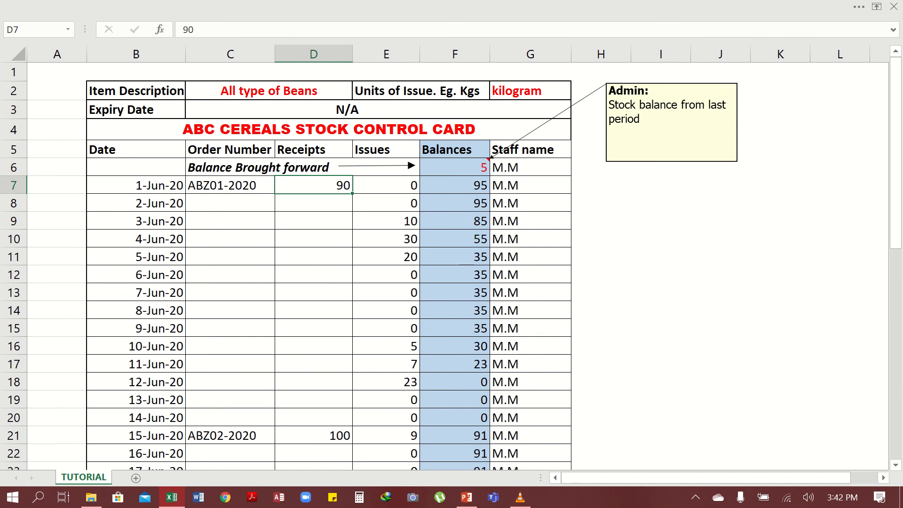
{"action": "left_click", "coordinate": [454, 167]}
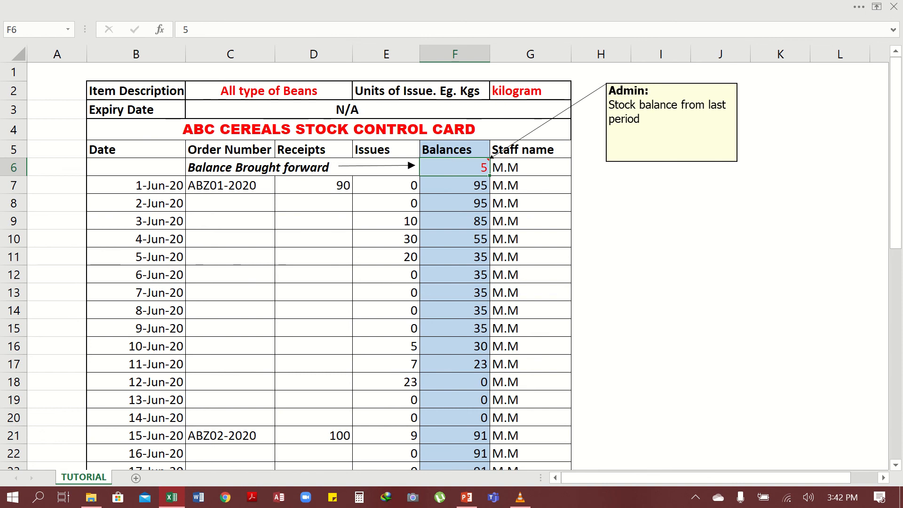
{"action": "left_click", "coordinate": [314, 185]}
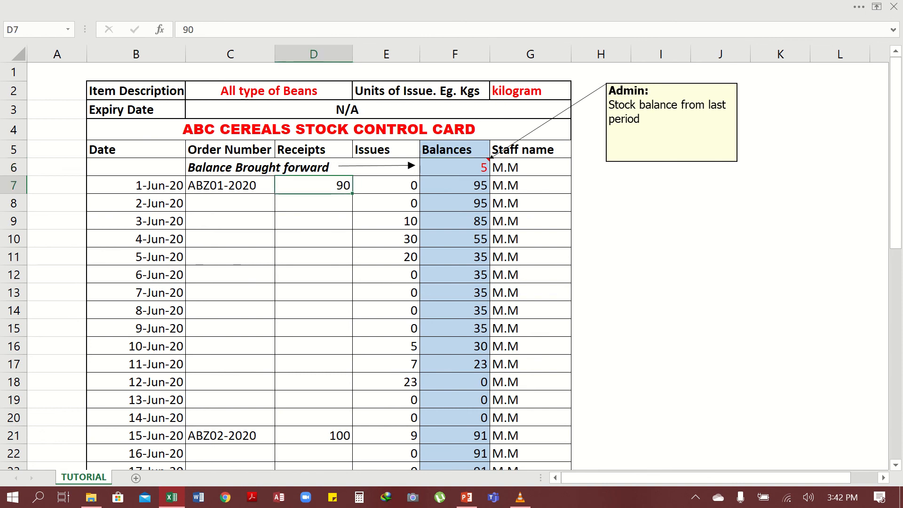
{"action": "left_click", "coordinate": [454, 167]}
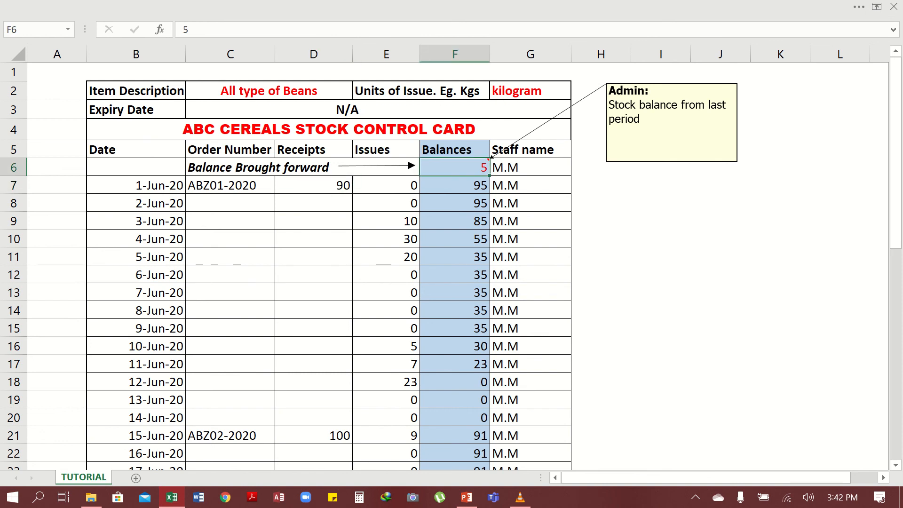
{"action": "left_click", "coordinate": [386, 186]}
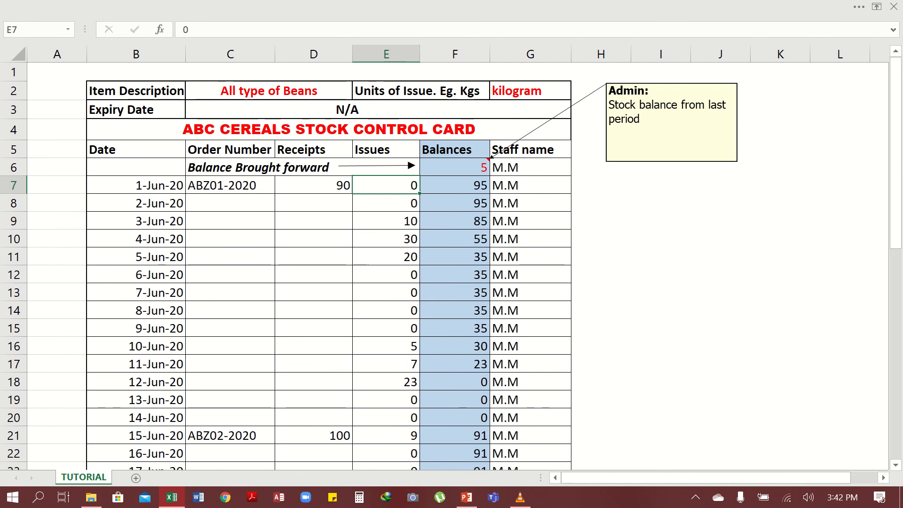
{"action": "left_click", "coordinate": [454, 185]}
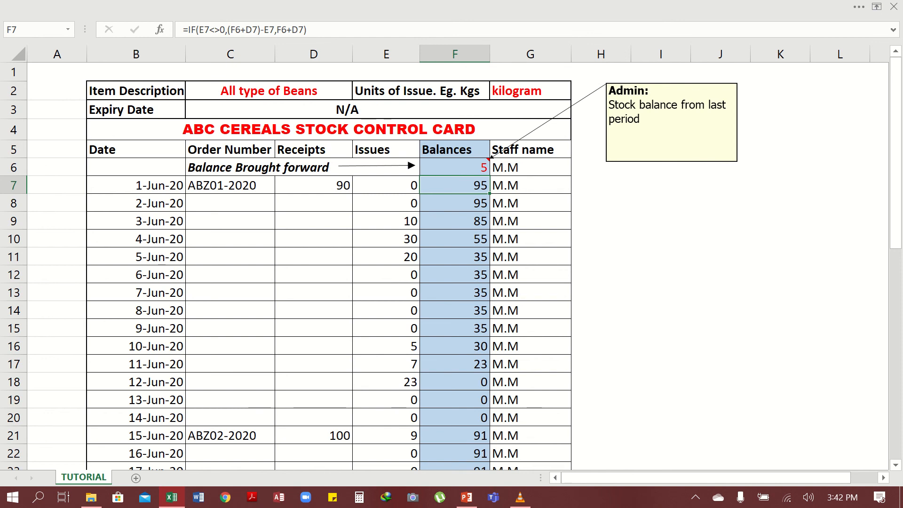
- Change the 1-Jun-20 receipt in D7 from 90 to 100, raising the balance to 105
{"action": "left_click", "coordinate": [314, 185]}
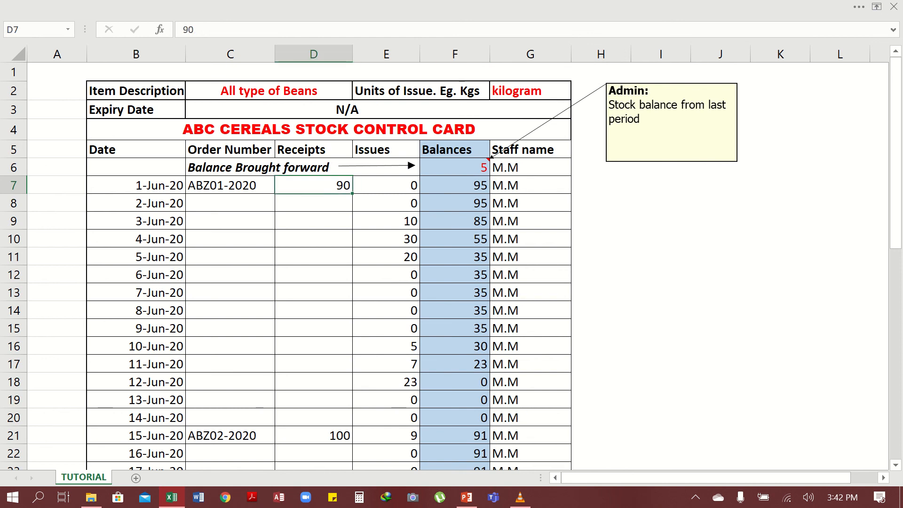
{"action": "type", "text": "100"}
{"action": "key", "text": "Return"}
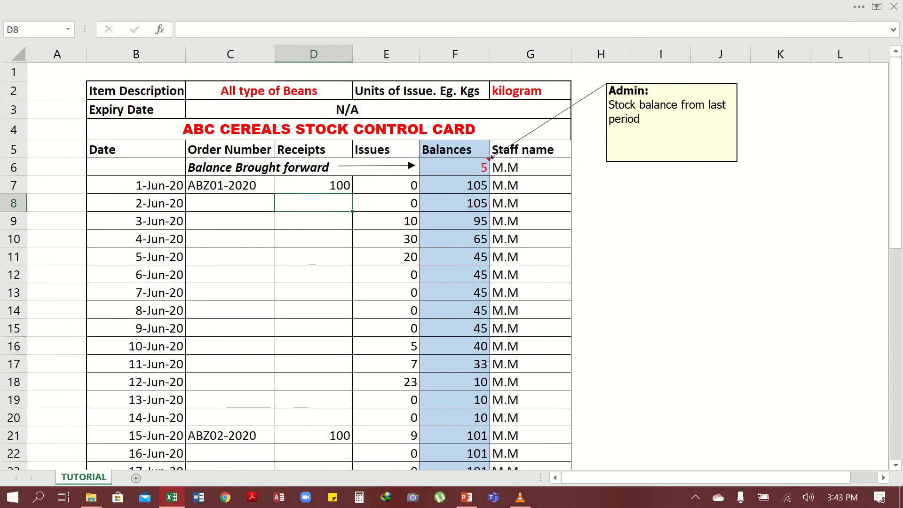
{"action": "left_click", "coordinate": [313, 185]}
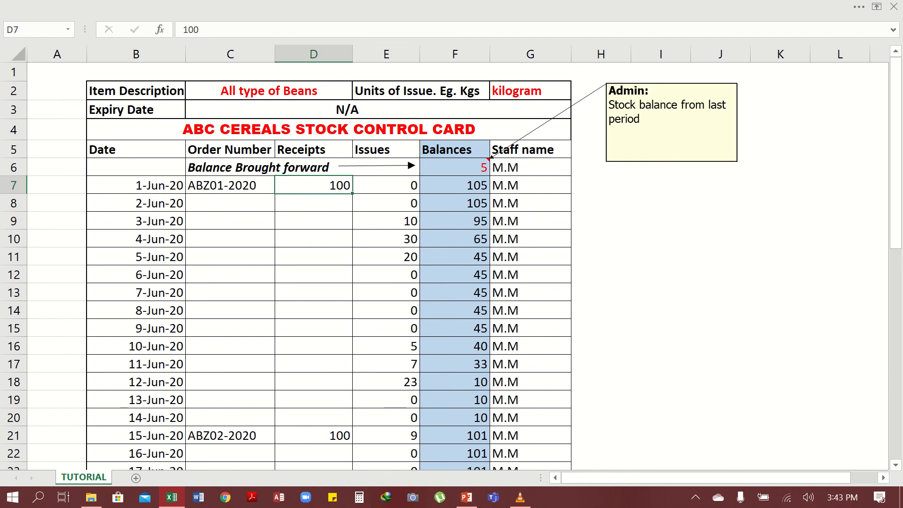
{"action": "left_click", "coordinate": [455, 167]}
{"action": "left_click", "coordinate": [454, 185]}
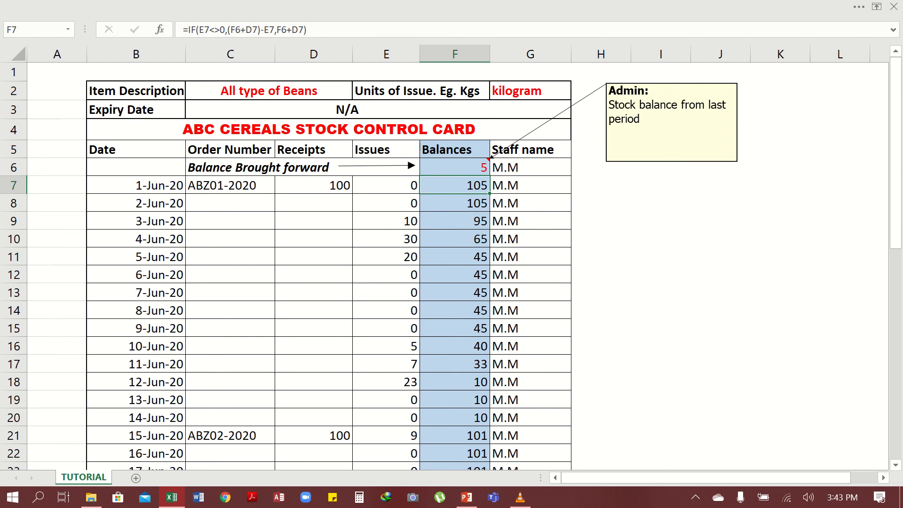
{"action": "left_click", "coordinate": [13, 221]}
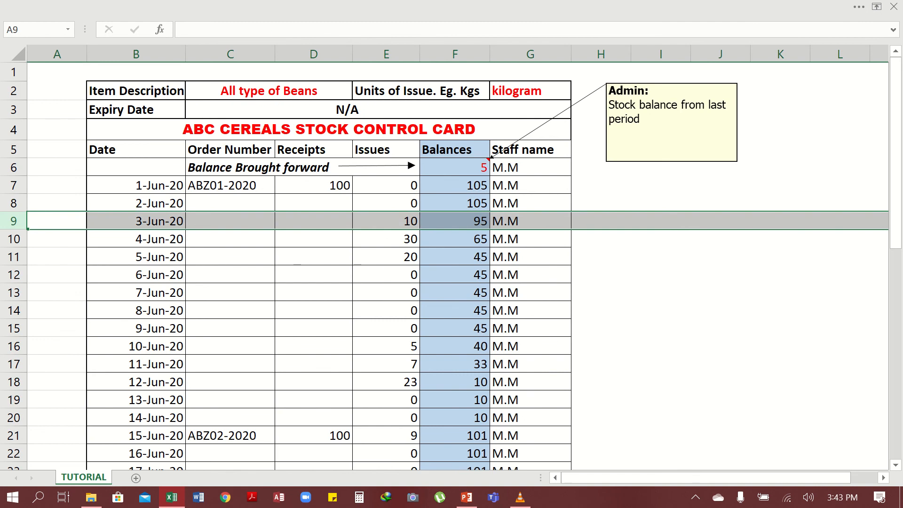
{"action": "left_click", "coordinate": [230, 221]}
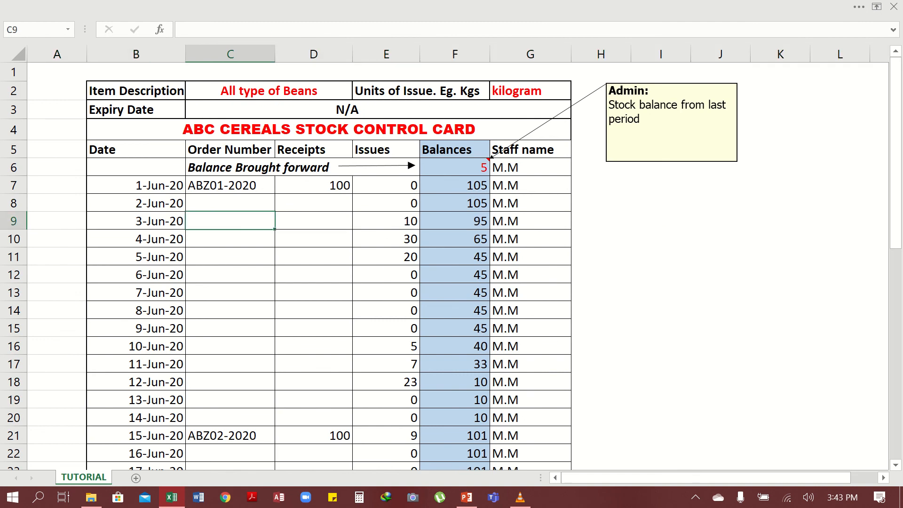
{"action": "left_click", "coordinate": [313, 221]}
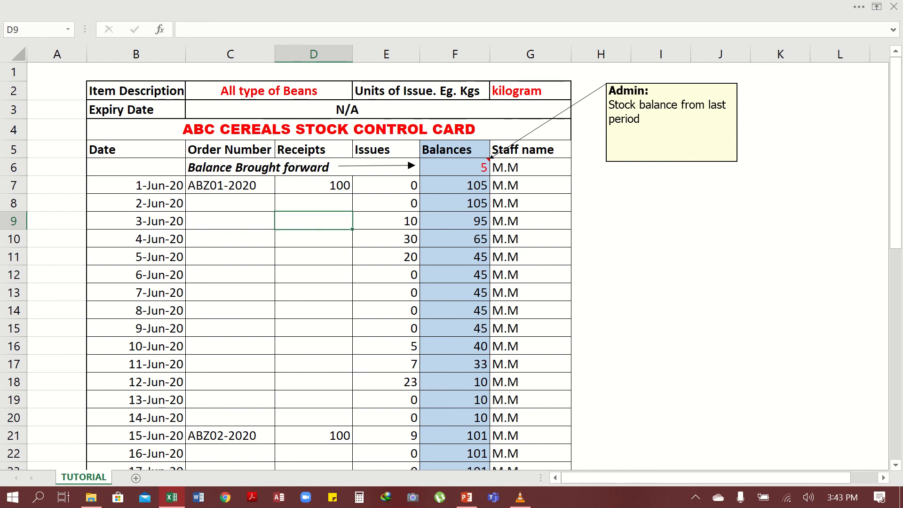
{"action": "left_click", "coordinate": [386, 221]}
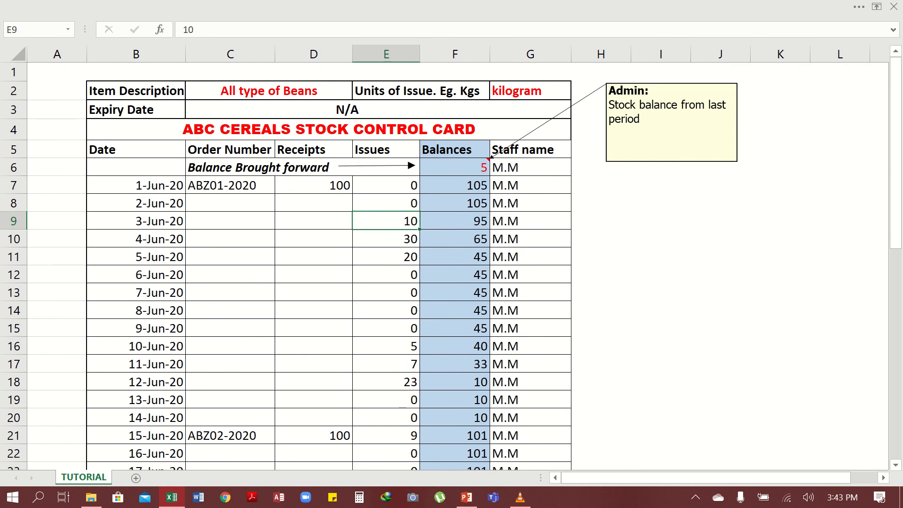
{"action": "left_click", "coordinate": [455, 203]}
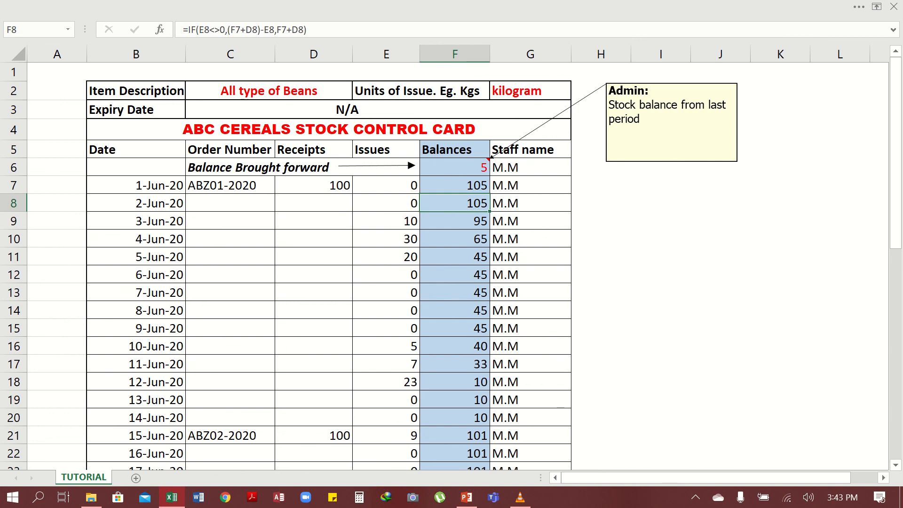
{"action": "left_click", "coordinate": [386, 221]}
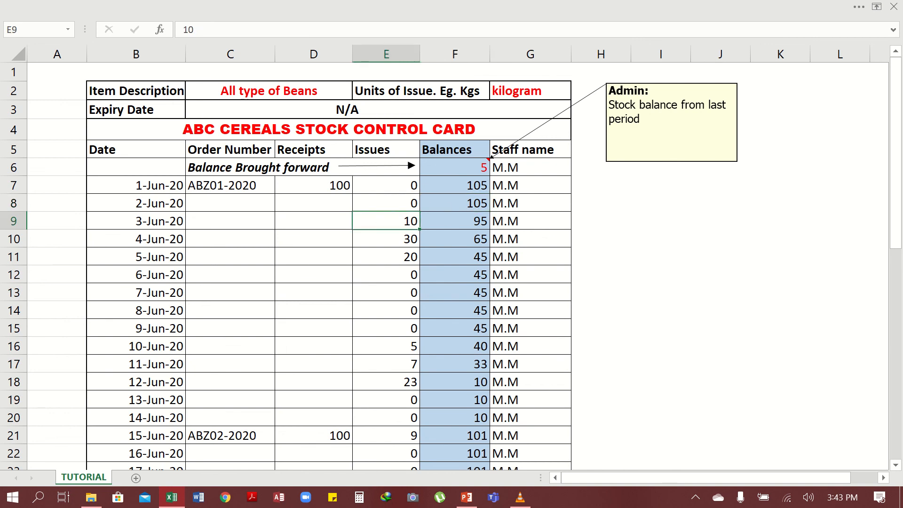
{"action": "left_click", "coordinate": [454, 221]}
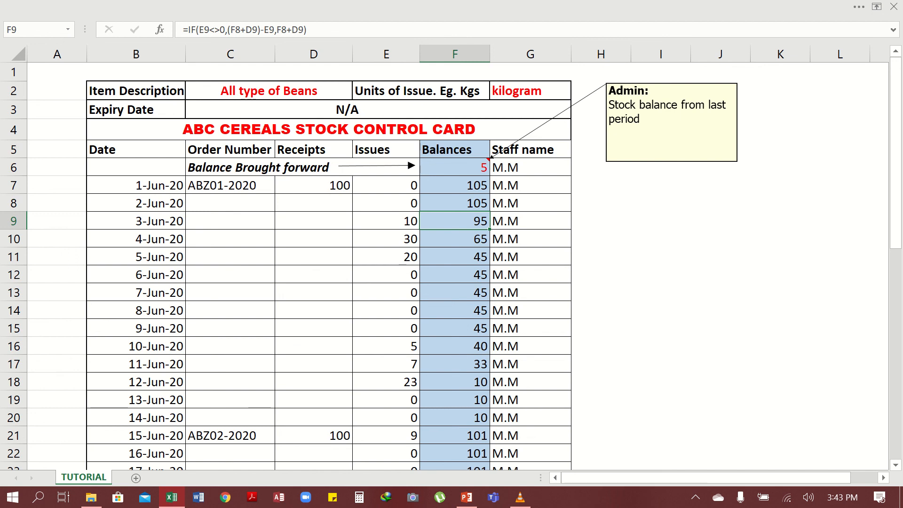
- Scroll down to the end-of-June rows and mark the 29-Jun-20 row
{"action": "scroll", "coordinate": [452, 265], "scroll_direction": "down", "scroll_amount": 3}
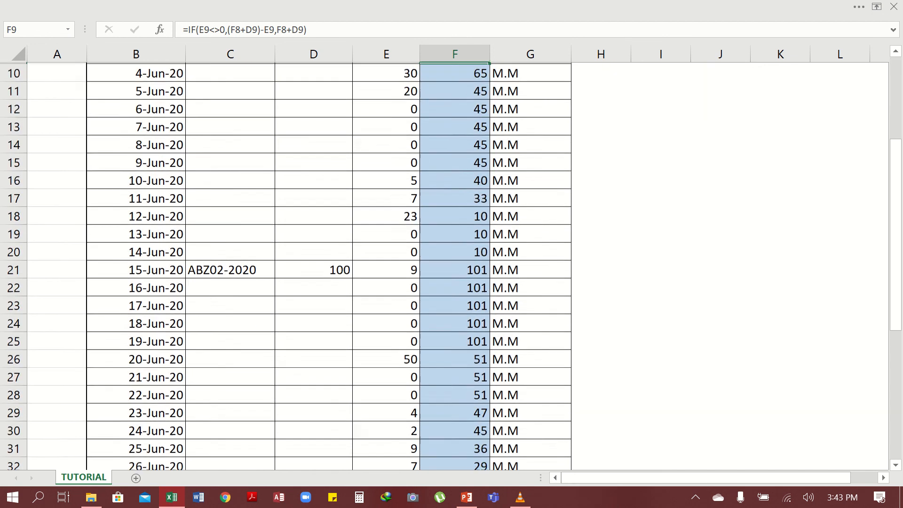
{"action": "scroll", "coordinate": [451, 266], "scroll_direction": "down", "scroll_amount": 4}
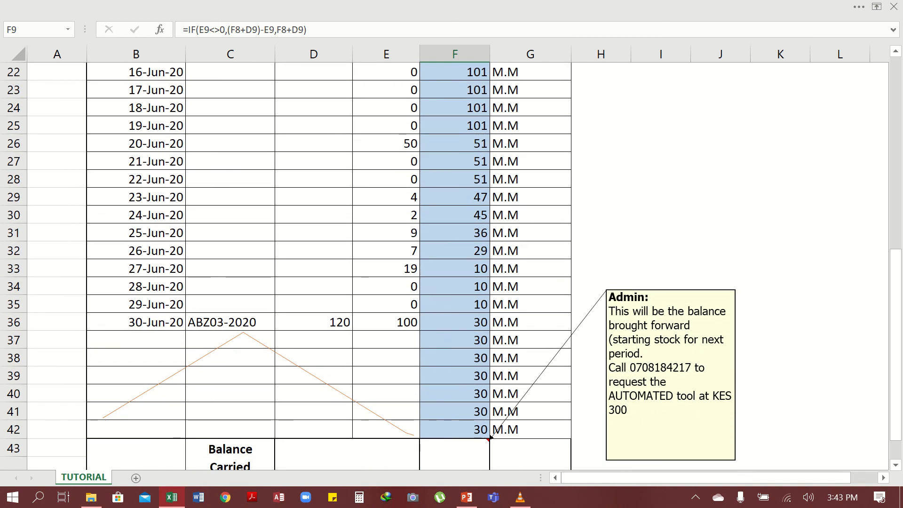
{"action": "left_click", "coordinate": [13, 304]}
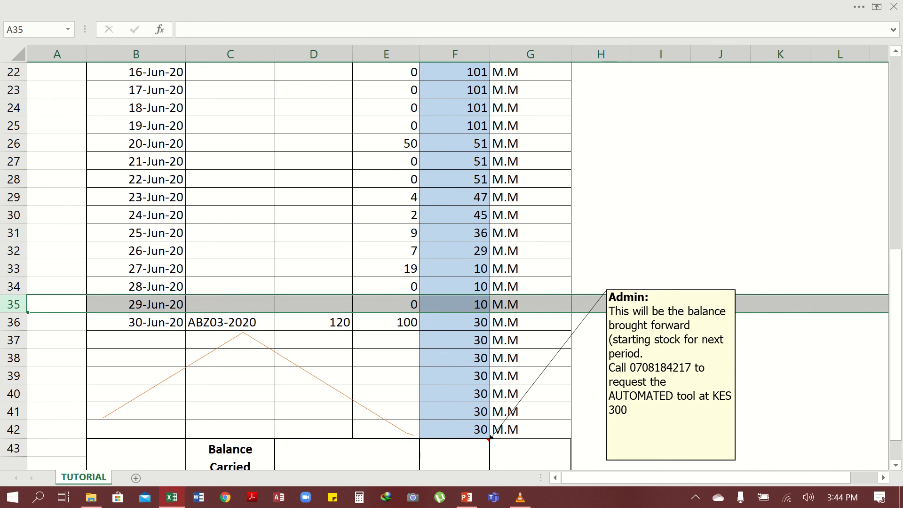
{"action": "left_click", "coordinate": [386, 304]}
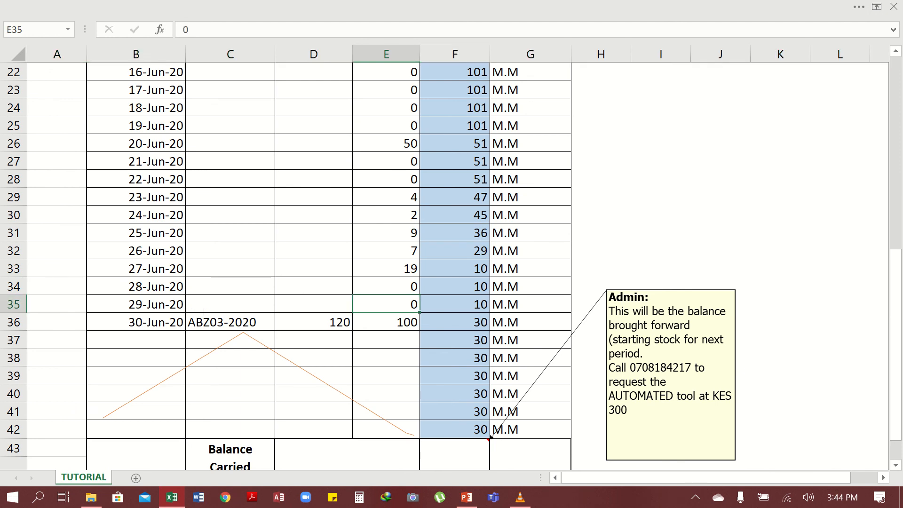
{"action": "key", "text": "Right"}
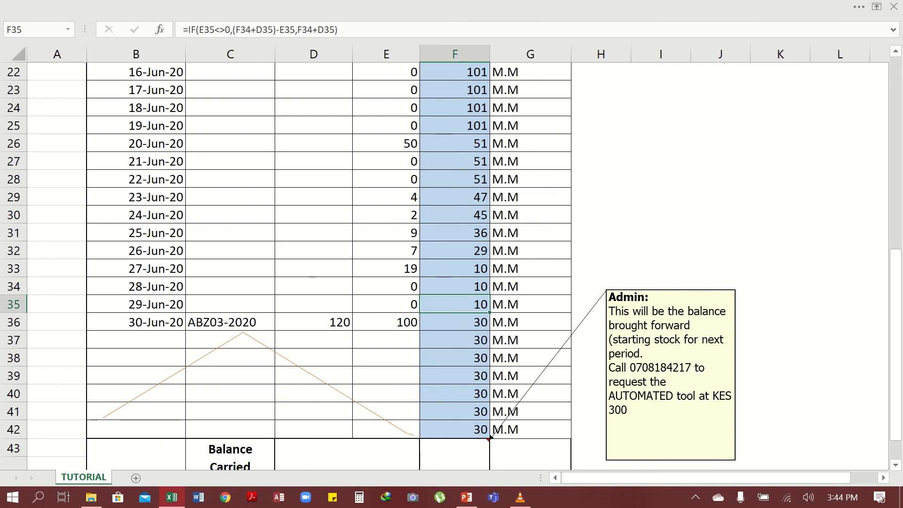
{"action": "left_click", "coordinate": [14, 322]}
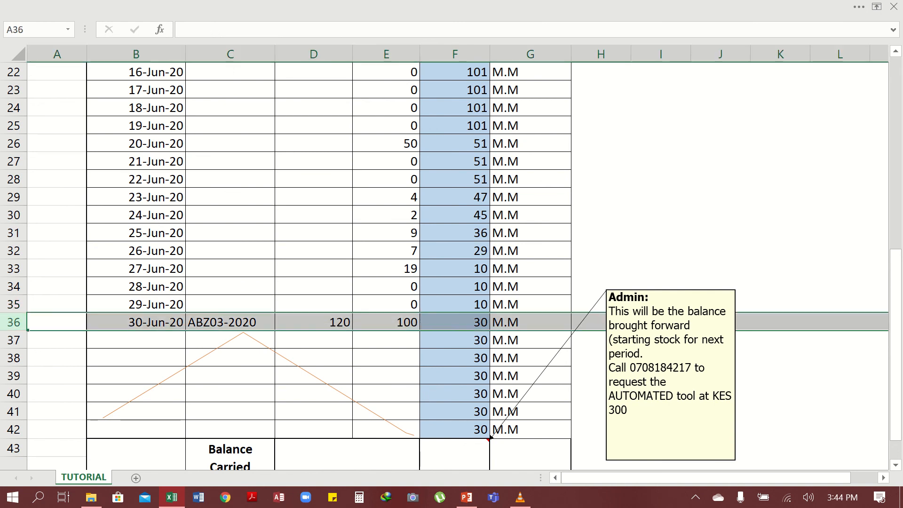
{"action": "left_click", "coordinate": [230, 322]}
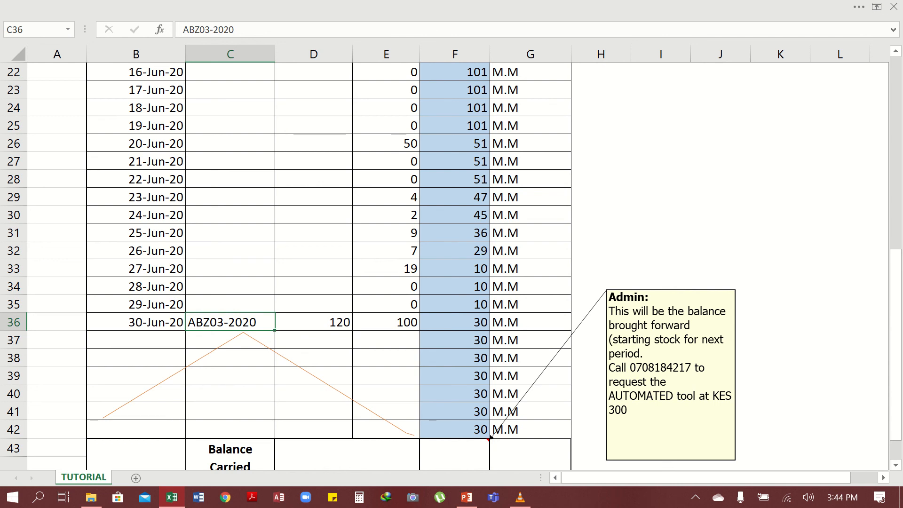
{"action": "left_click", "coordinate": [314, 322]}
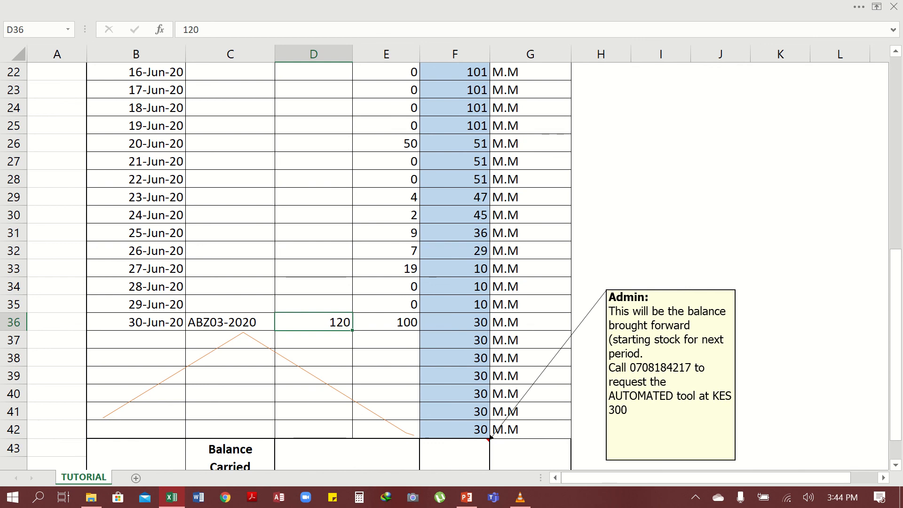
{"action": "left_click", "coordinate": [454, 305]}
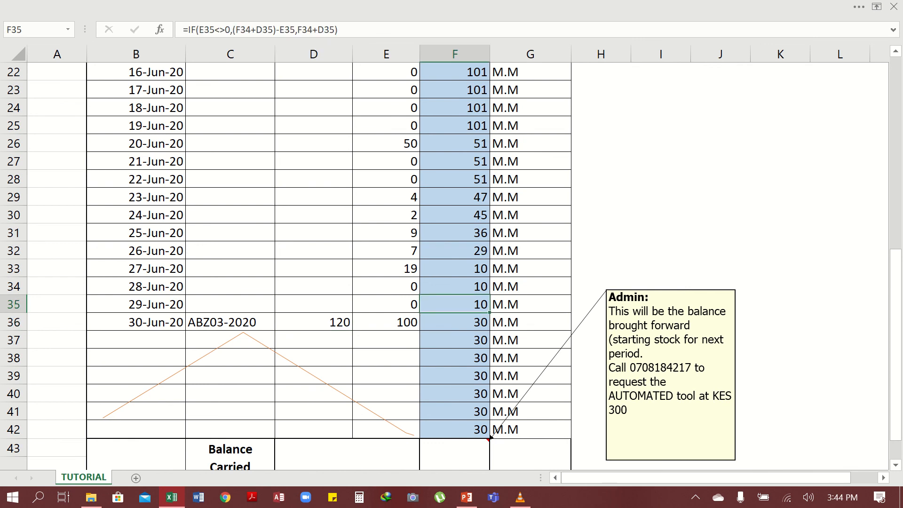
{"action": "left_click", "coordinate": [314, 322]}
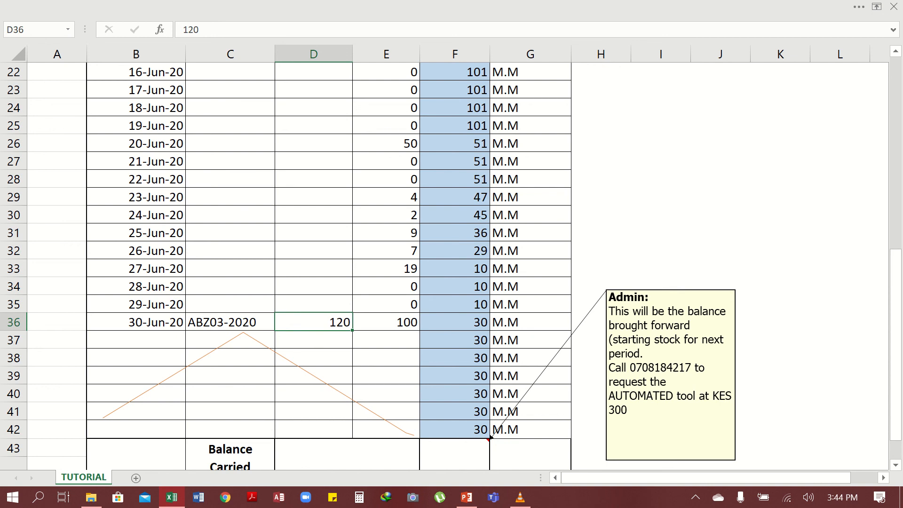
{"action": "key", "text": "Right"}
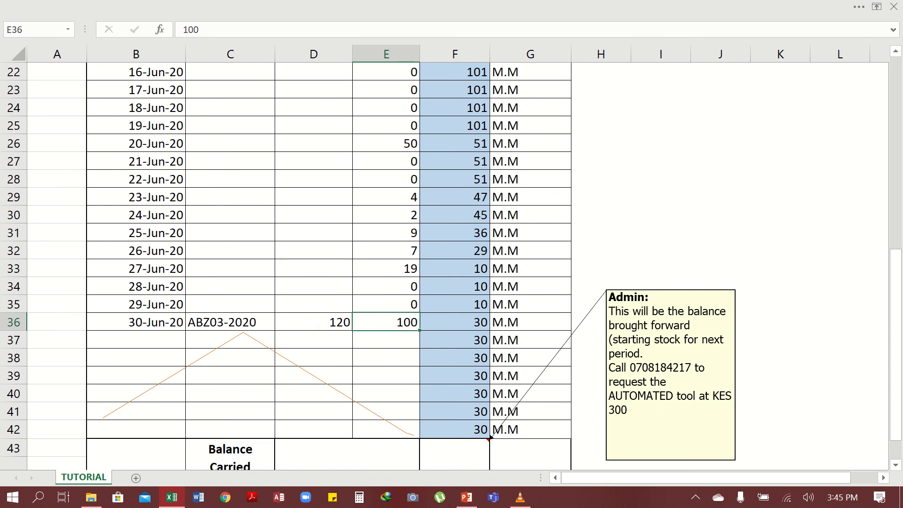
{"action": "key", "text": "Right"}
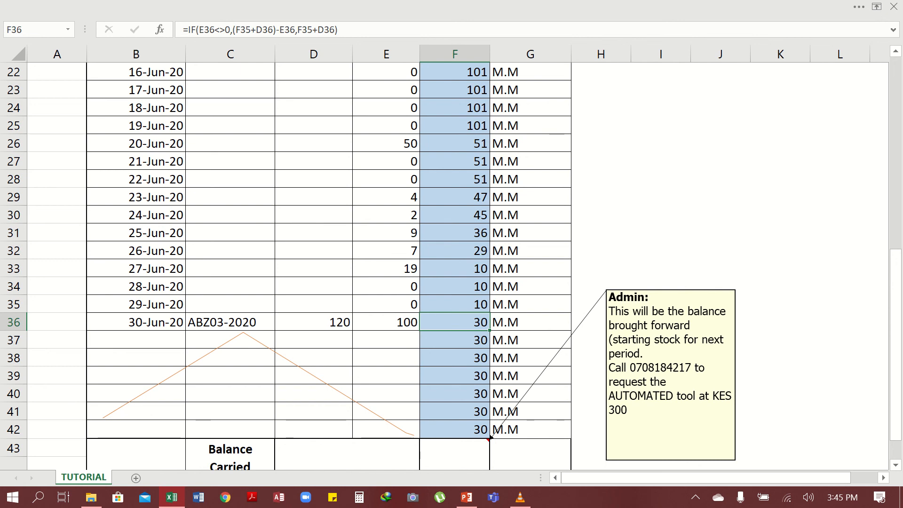
{"action": "left_click", "coordinate": [14, 322]}
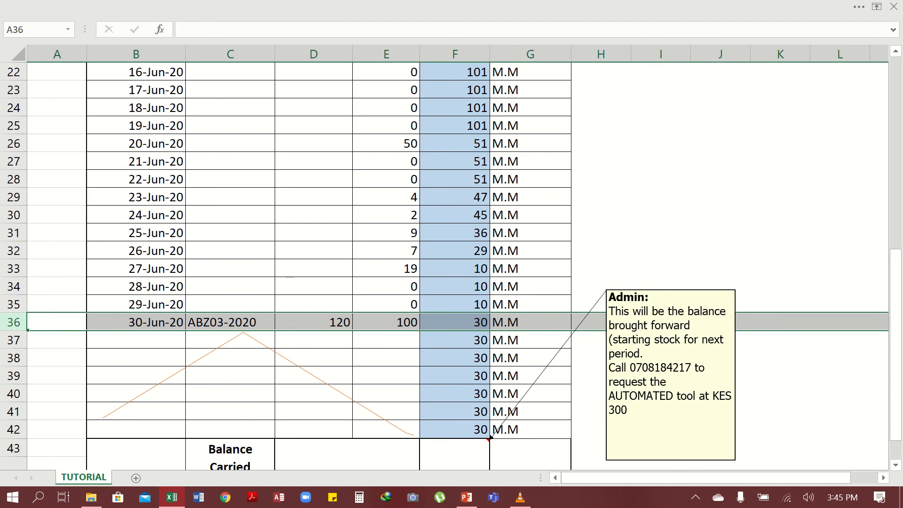
{"action": "scroll", "coordinate": [451, 263], "scroll_direction": "down", "scroll_amount": 2}
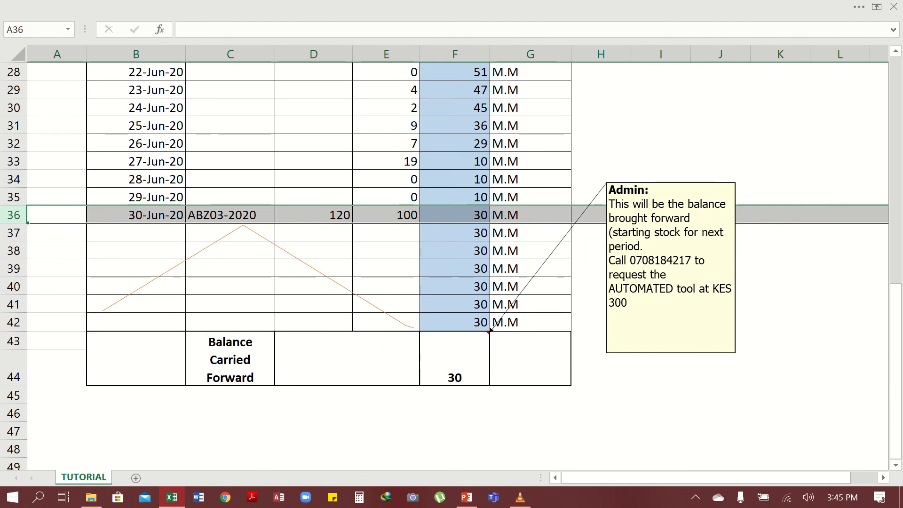
{"action": "left_click", "coordinate": [489, 332]}
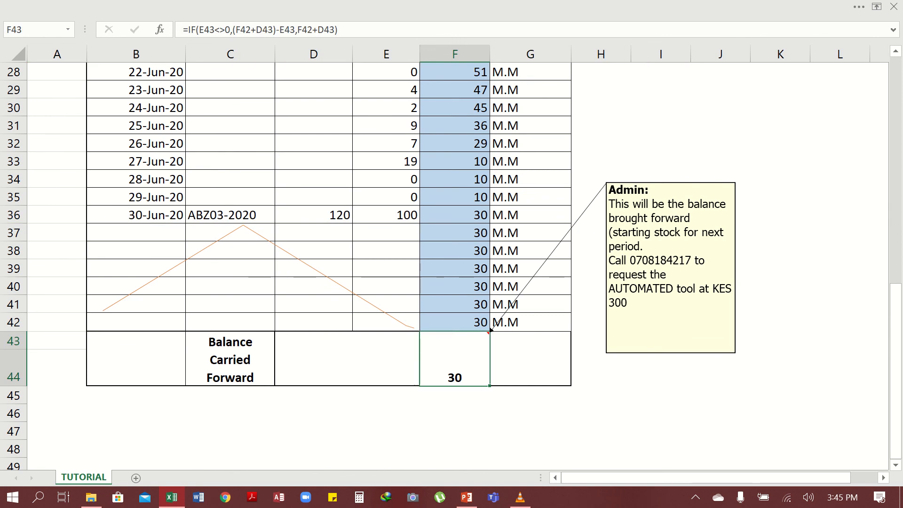
{"action": "scroll", "coordinate": [490, 331], "scroll_direction": "up", "scroll_amount": 1}
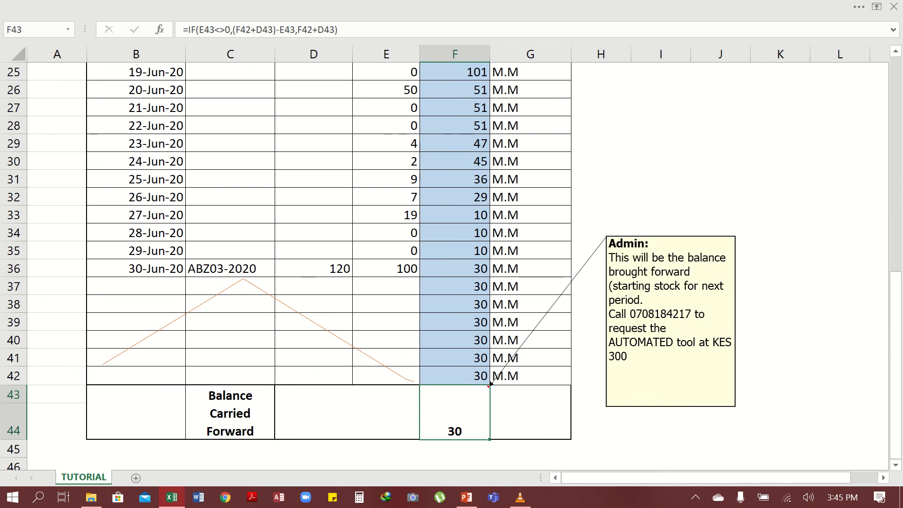
{"action": "left_click", "coordinate": [660, 424]}
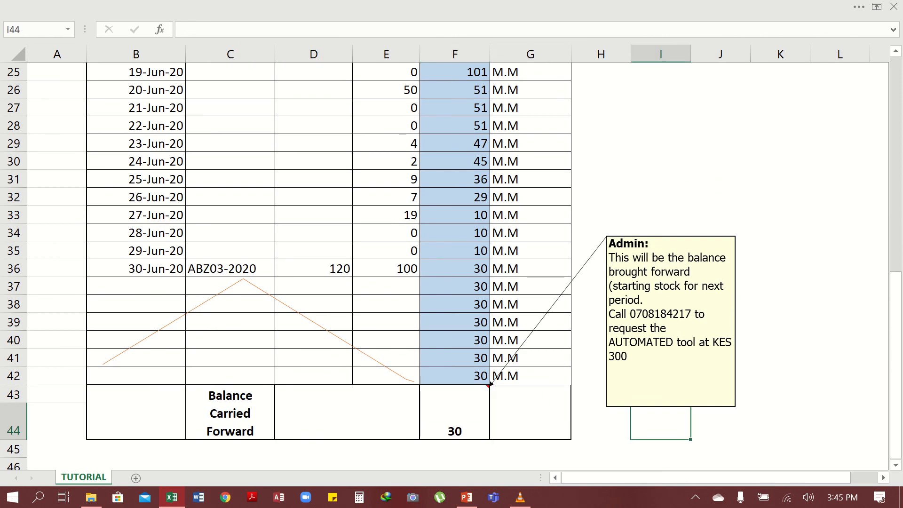
{"action": "scroll", "coordinate": [329, 254], "scroll_direction": "up", "scroll_amount": 1}
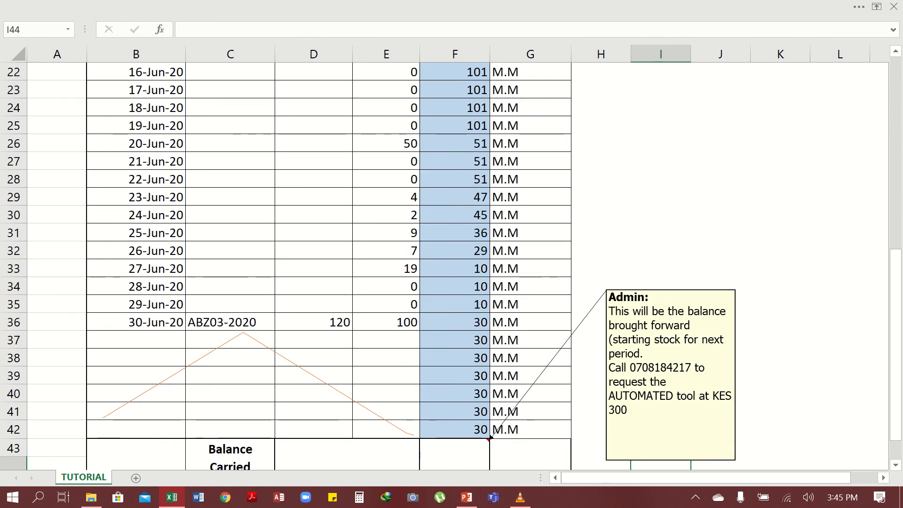
- Highlight the Admin comment's body text, the AUTOMATED tool lines and the phone number
{"action": "left_click", "coordinate": [628, 410]}
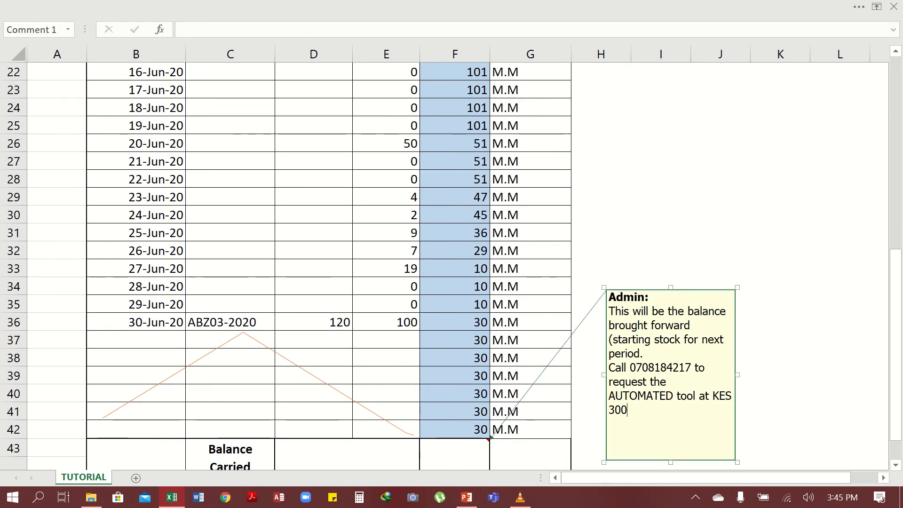
{"action": "left_click_drag", "start_coordinate": [608, 311], "coordinate": [628, 410]}
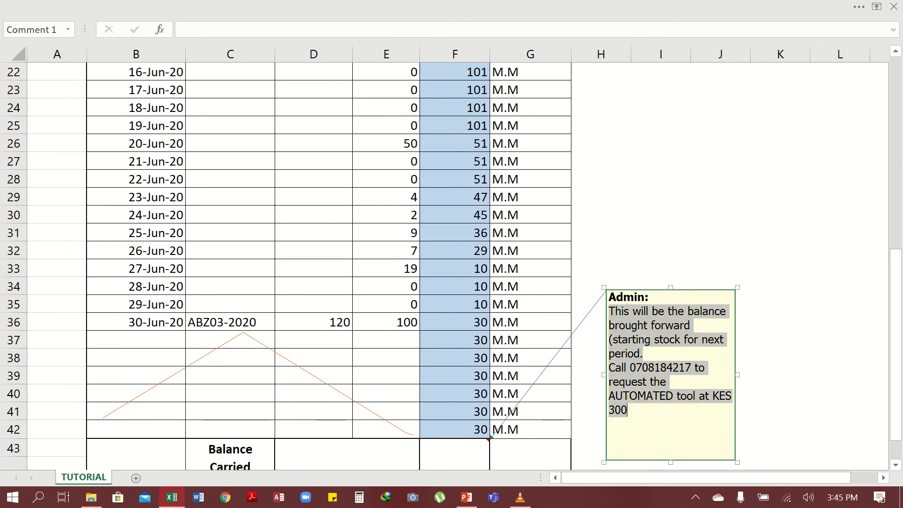
{"action": "left_click", "coordinate": [628, 410]}
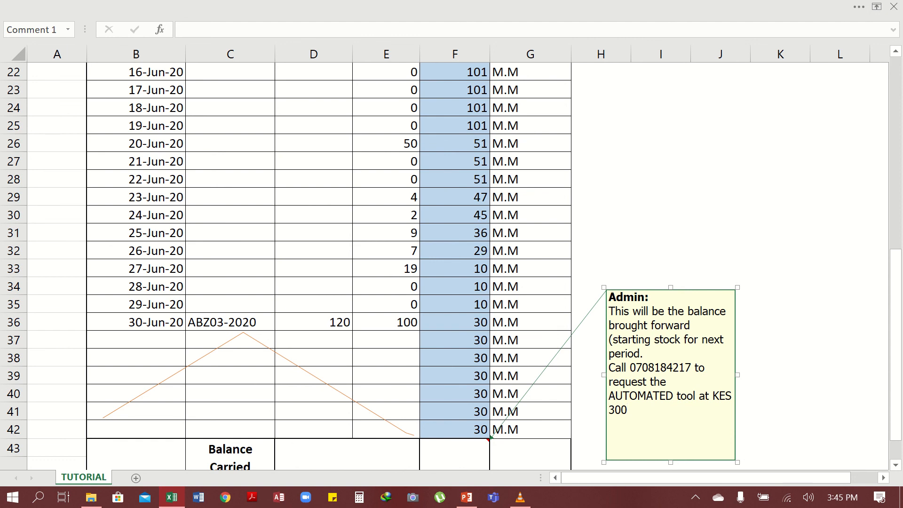
{"action": "left_click_drag", "start_coordinate": [609, 368], "coordinate": [628, 411]}
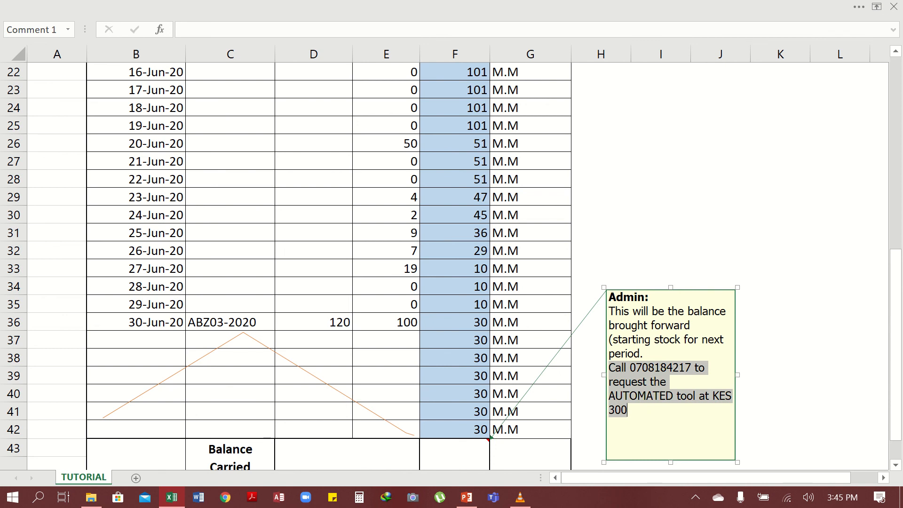
{"action": "left_click", "coordinate": [628, 410]}
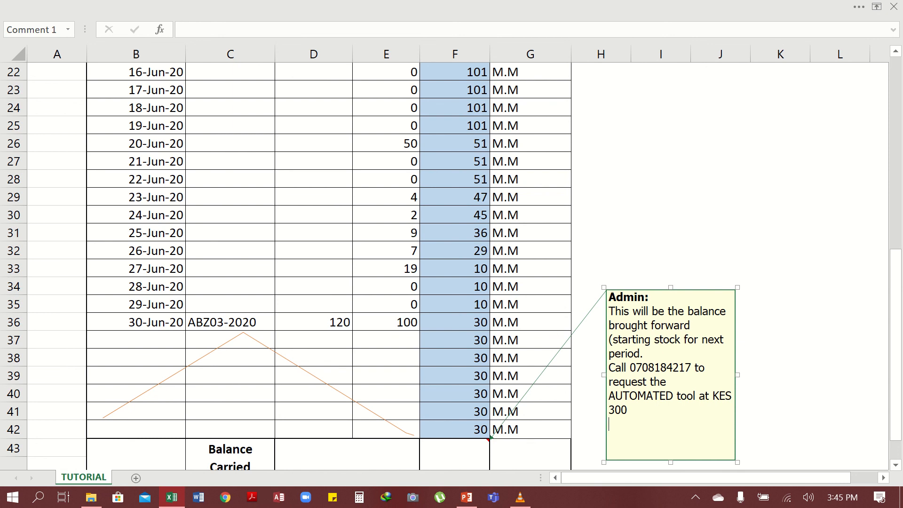
{"action": "left_click_drag", "start_coordinate": [691, 367], "coordinate": [630, 367]}
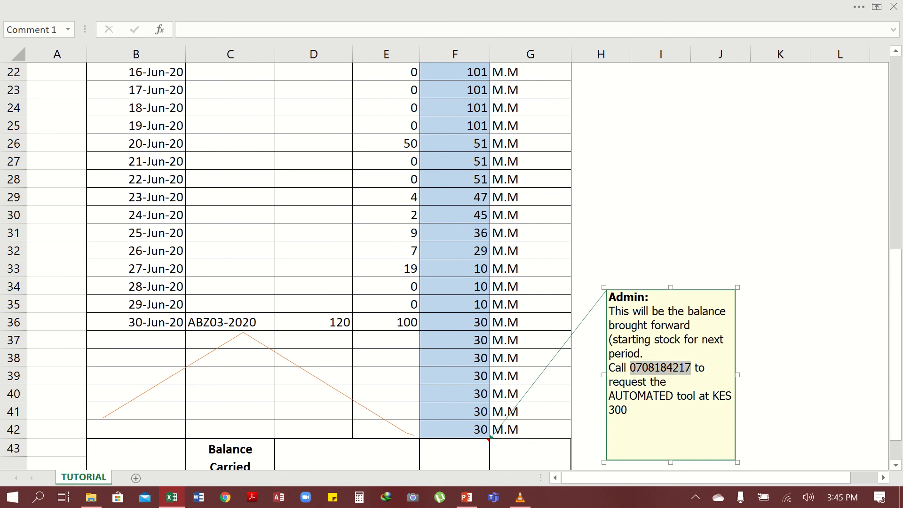
- Start a new line after KES 300 in the Admin comment
{"action": "left_click", "coordinate": [629, 410]}
{"action": "key", "text": "Return"}
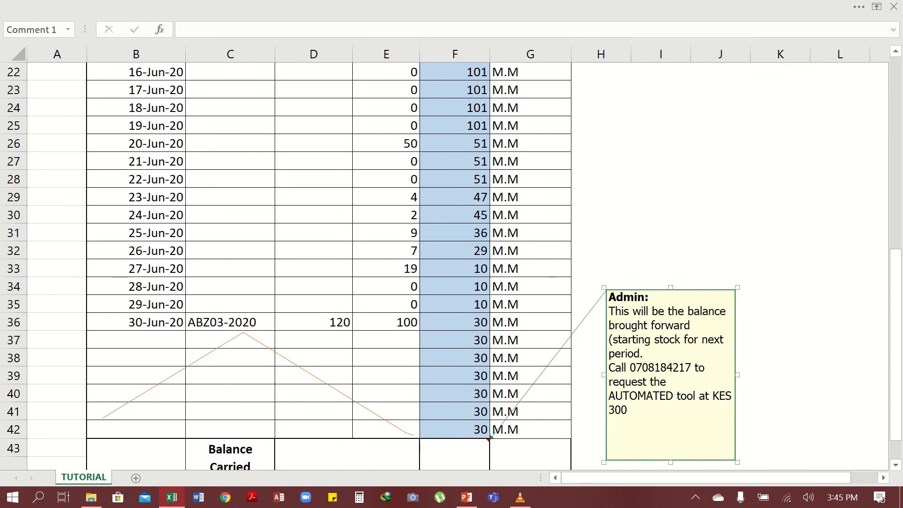
{"action": "mouse_move", "coordinate": [894, 3]}
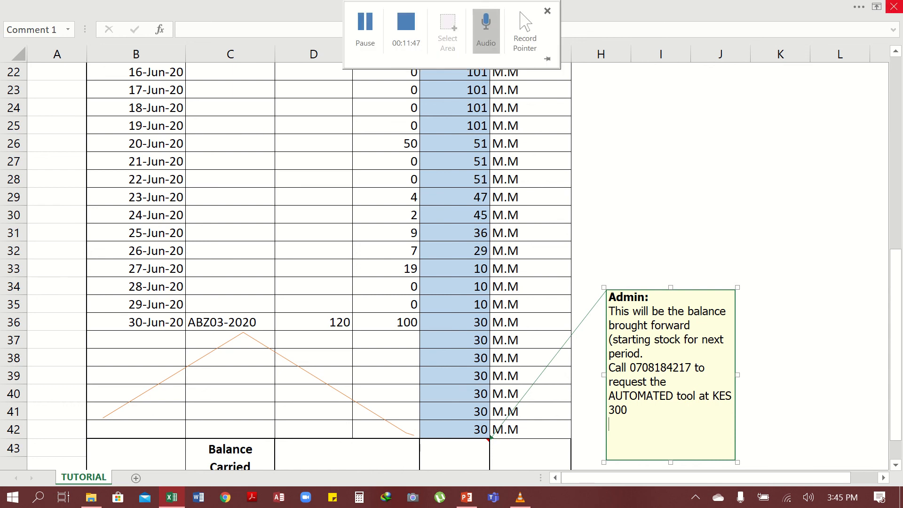
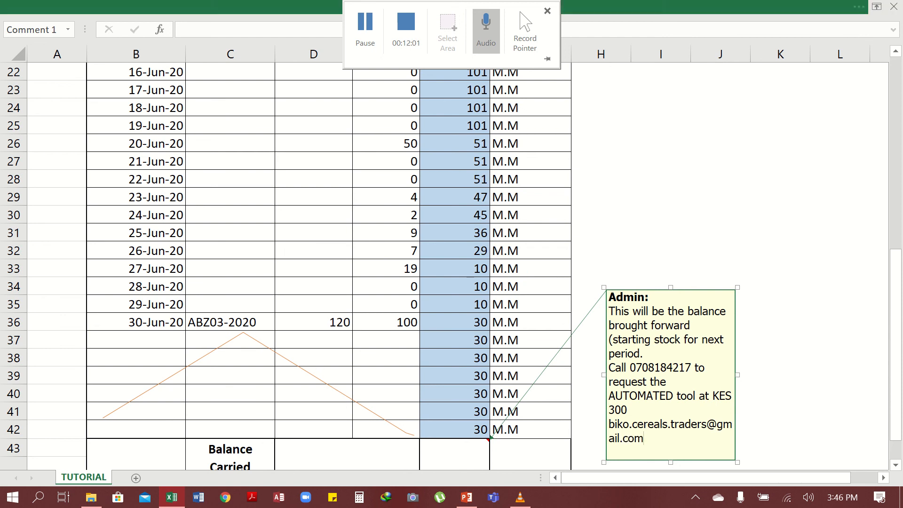
- Type the contact e-mail address on the new comment line and finish editing at F40
{"action": "left_click", "coordinate": [454, 393]}
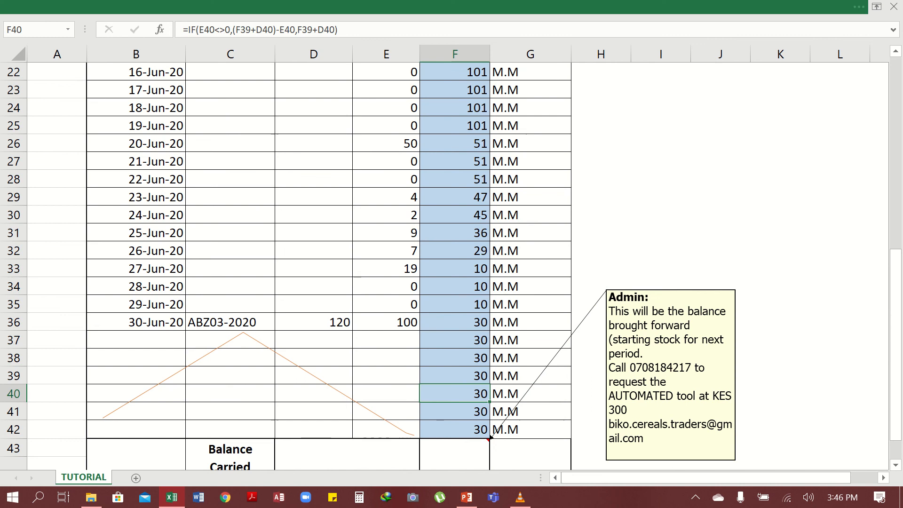